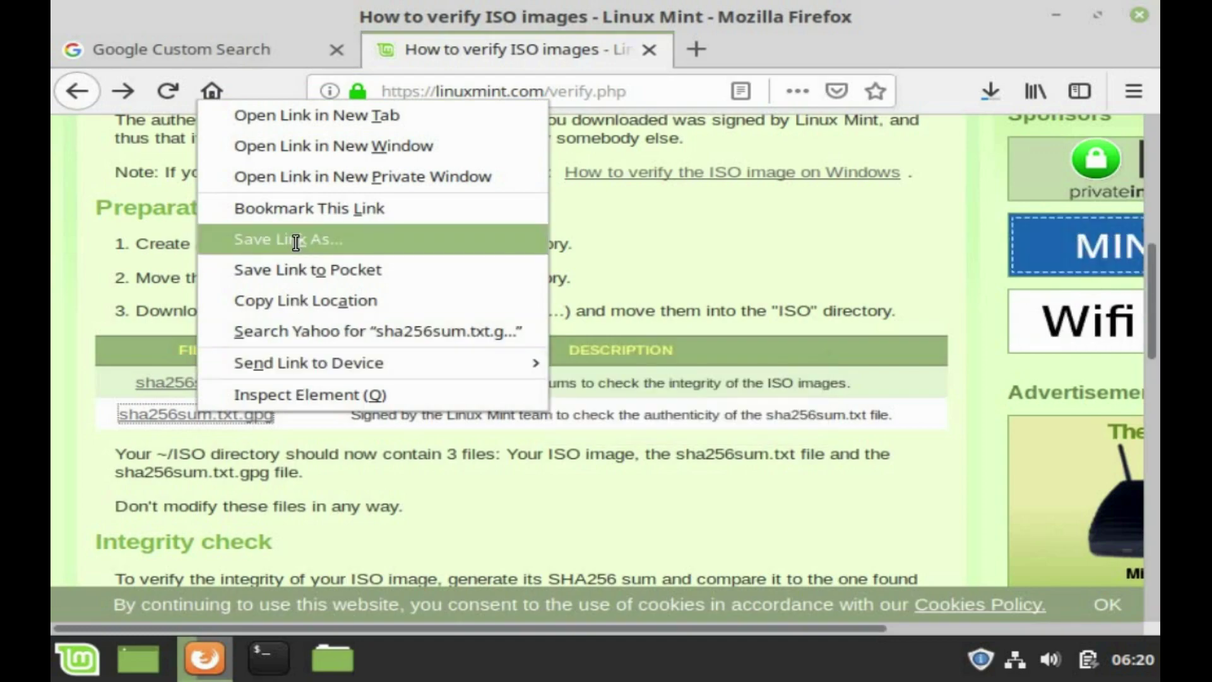
- Save the linked sha256sum.txt.gpg file to the Downloads folder and review the page's integrity and authenticity check instructions
left_click(296, 240)
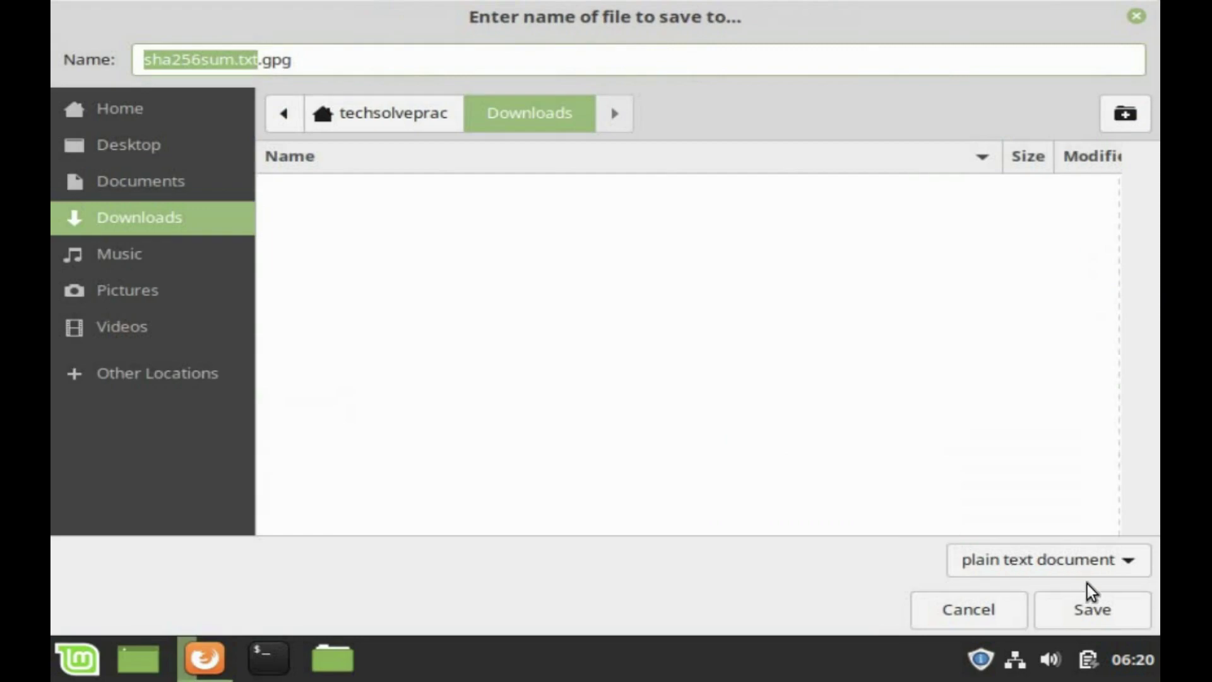
left_click(1096, 615)
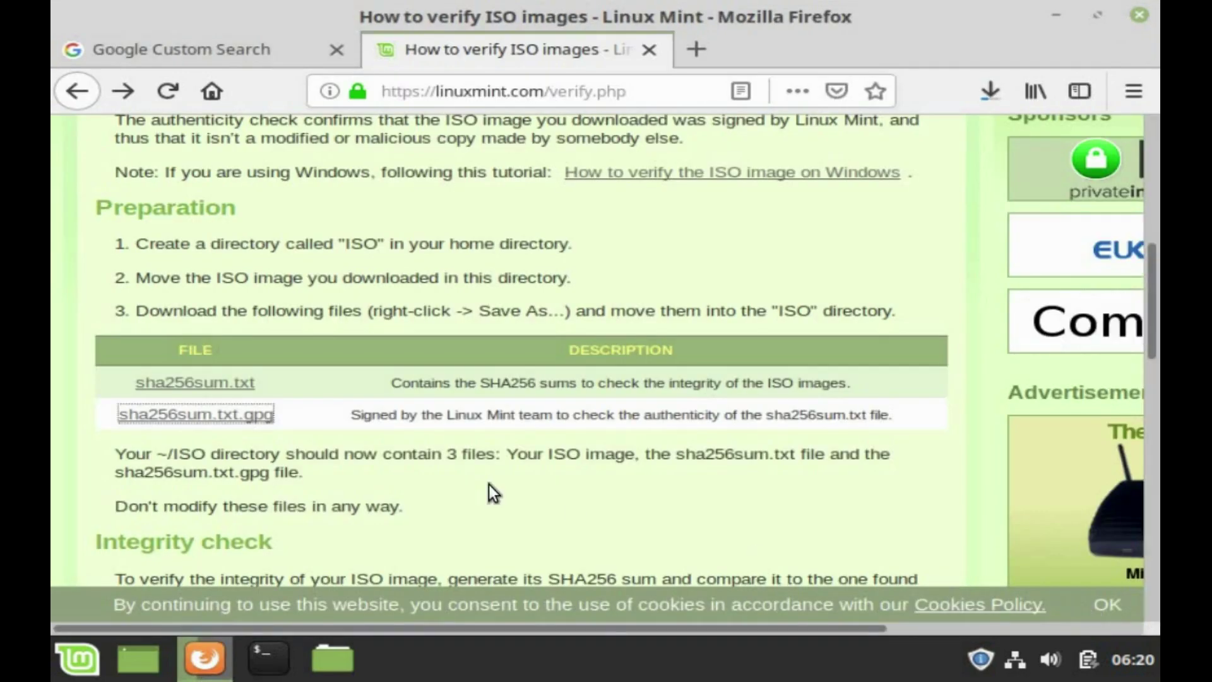
scroll(488, 484, "down", 5)
scroll(489, 484, "down", 4)
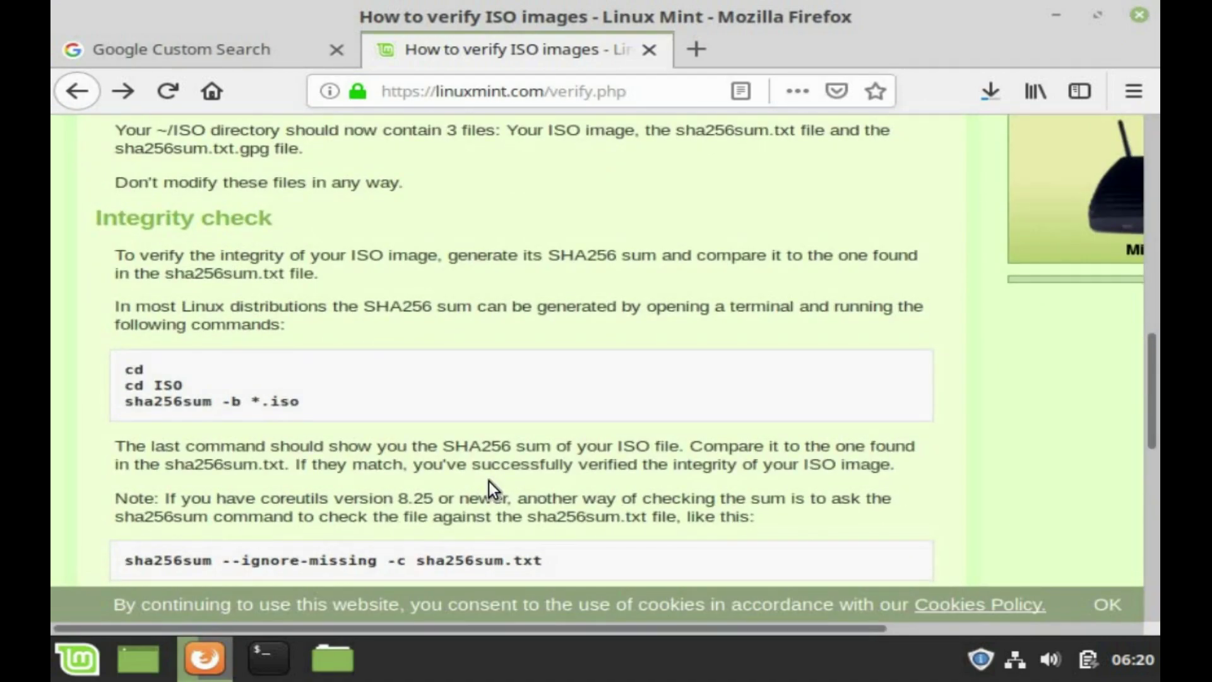
scroll(489, 483, "down", 9)
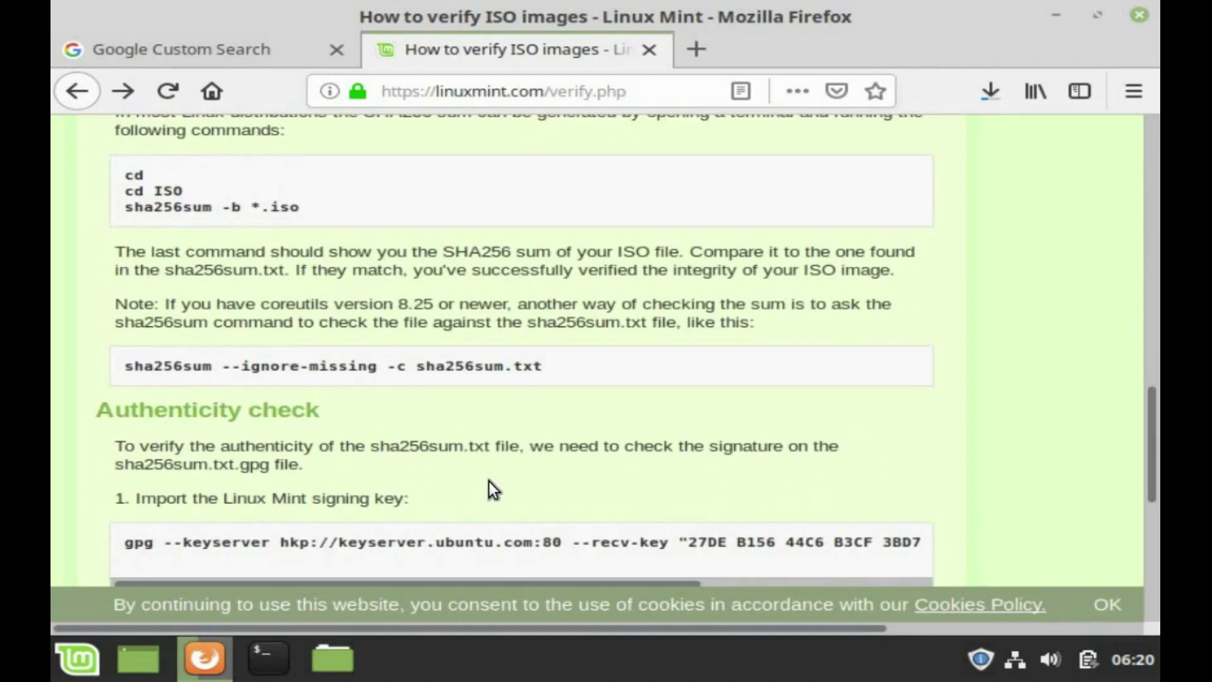
scroll(491, 483, "down", 4)
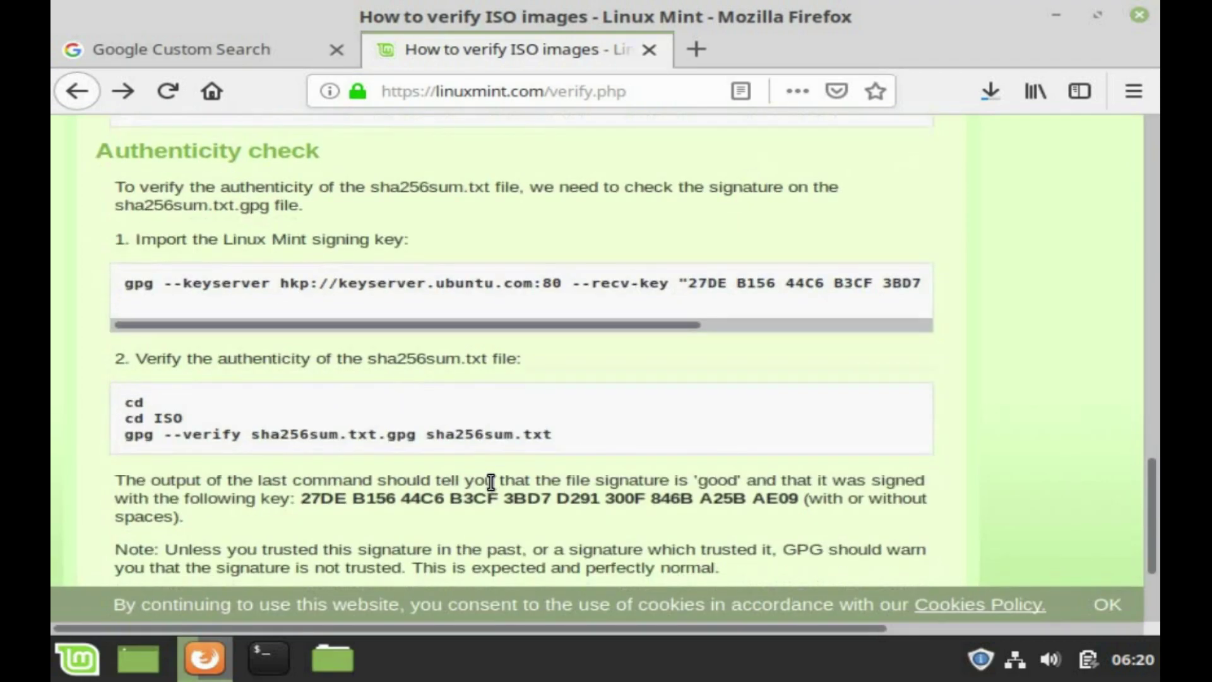
- Open a terminal and change the working directory to Downloads
left_click(270, 661)
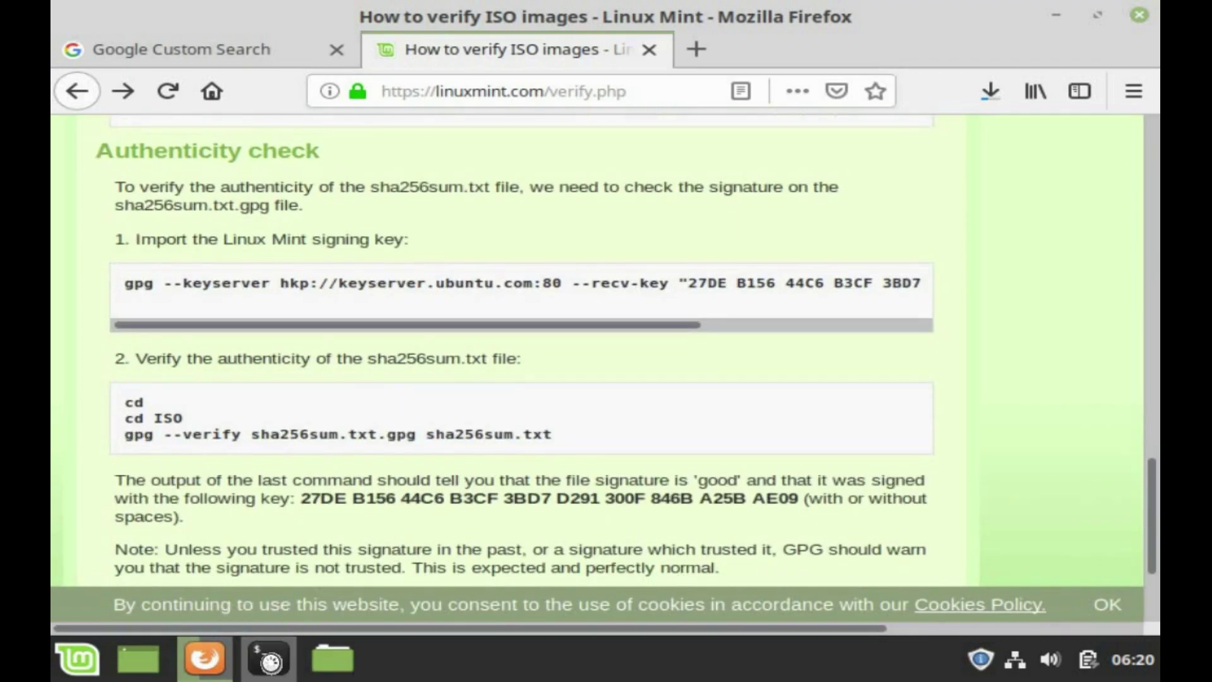
scroll(393, 400, "up", 11)
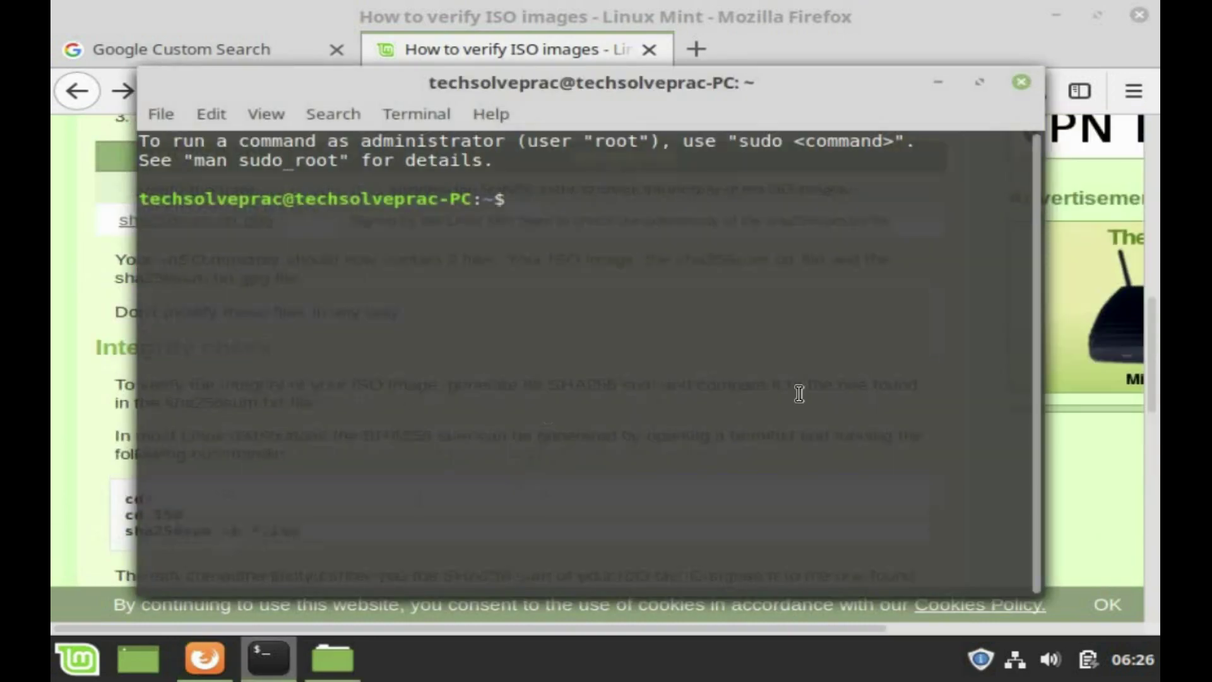
type("cd ")
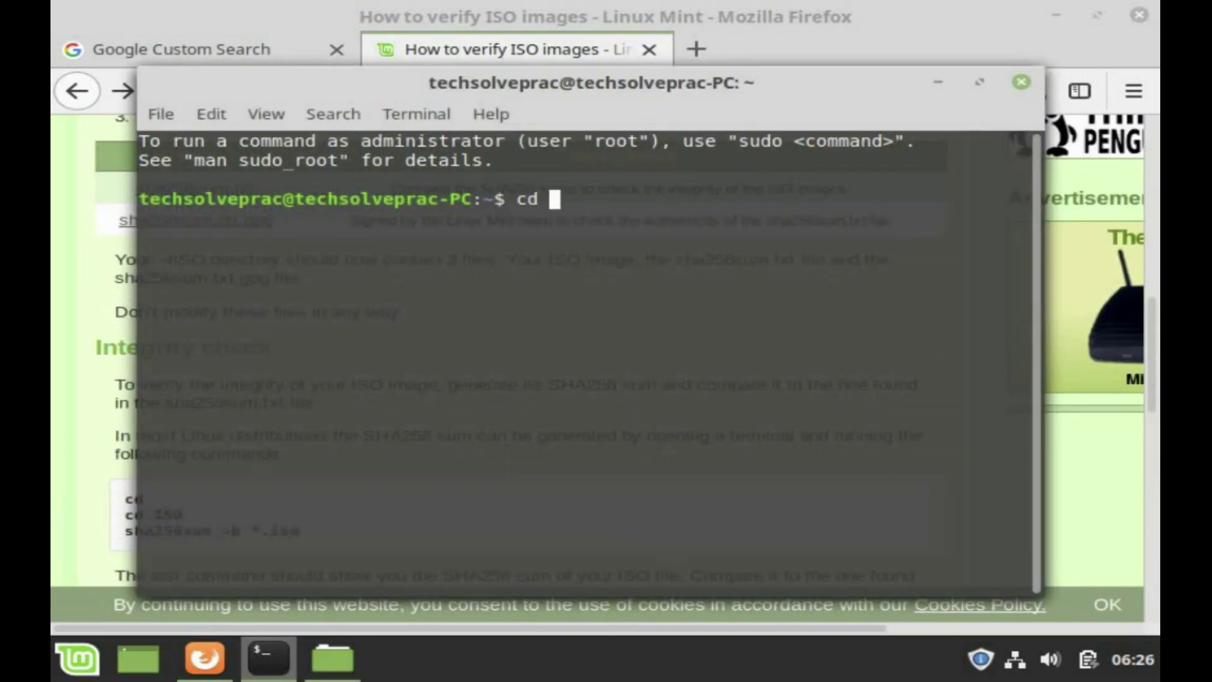
type("Dow")
key("Tab")
key("Return")
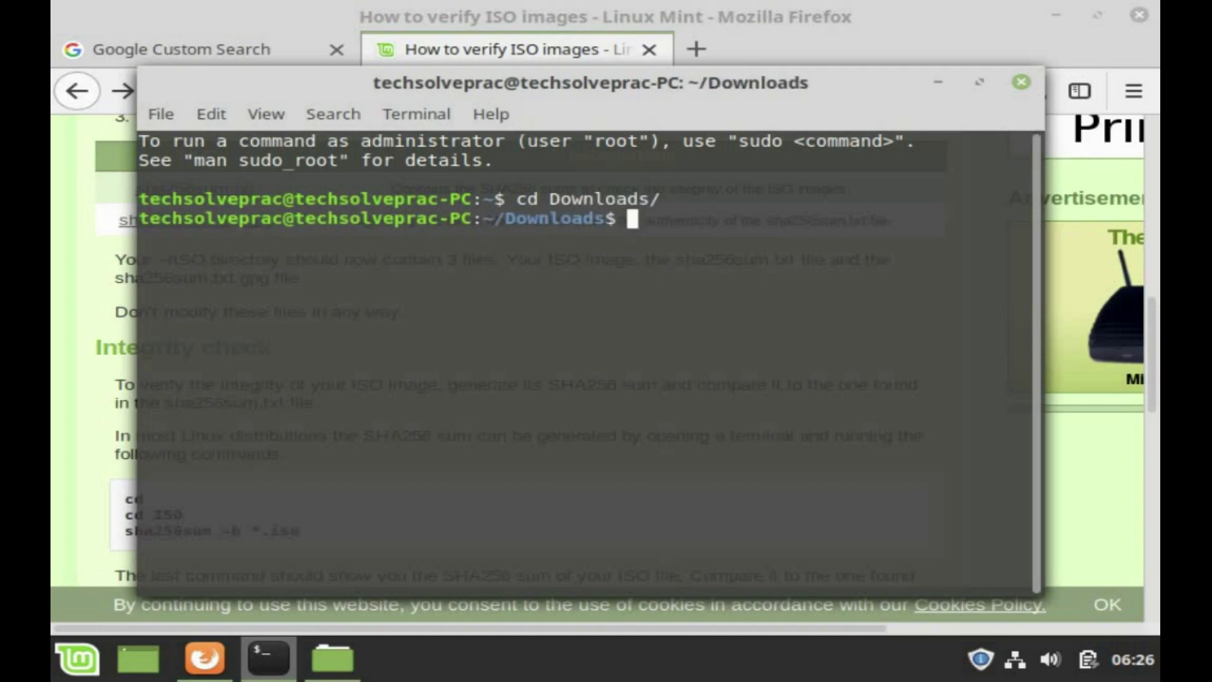
- Generate the SHA256 sum of the downloaded ISO with sha256sum -b *.iso
type("sha256")
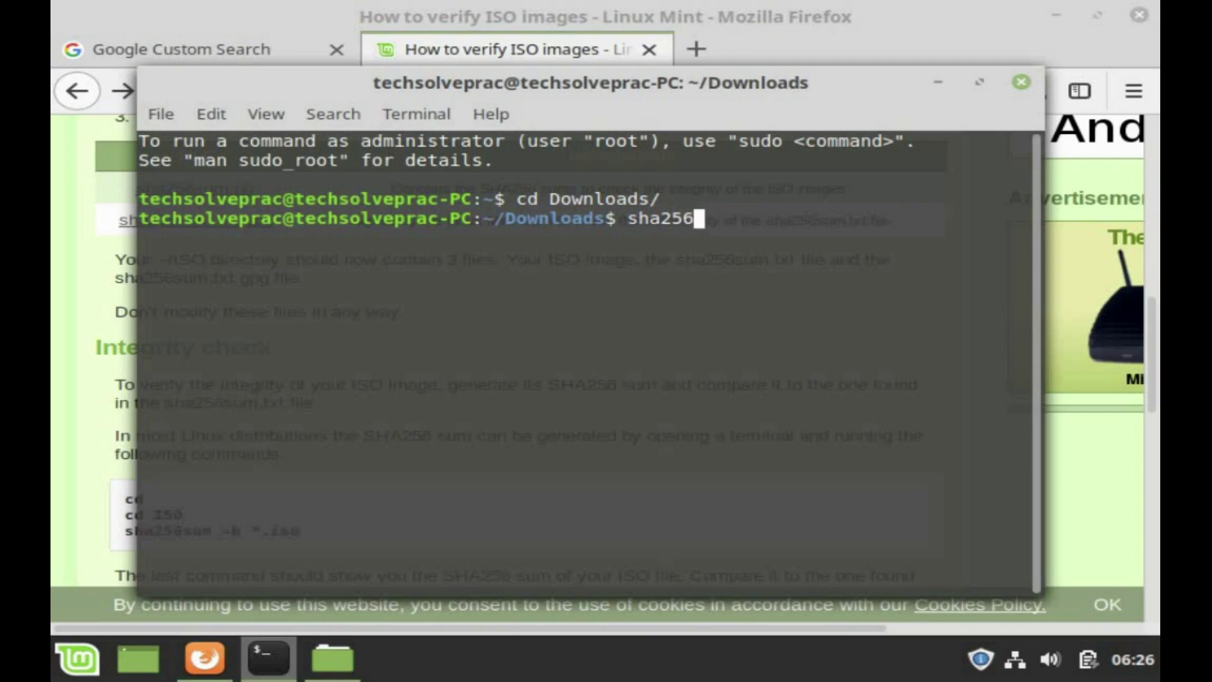
type("sum -b *.iso")
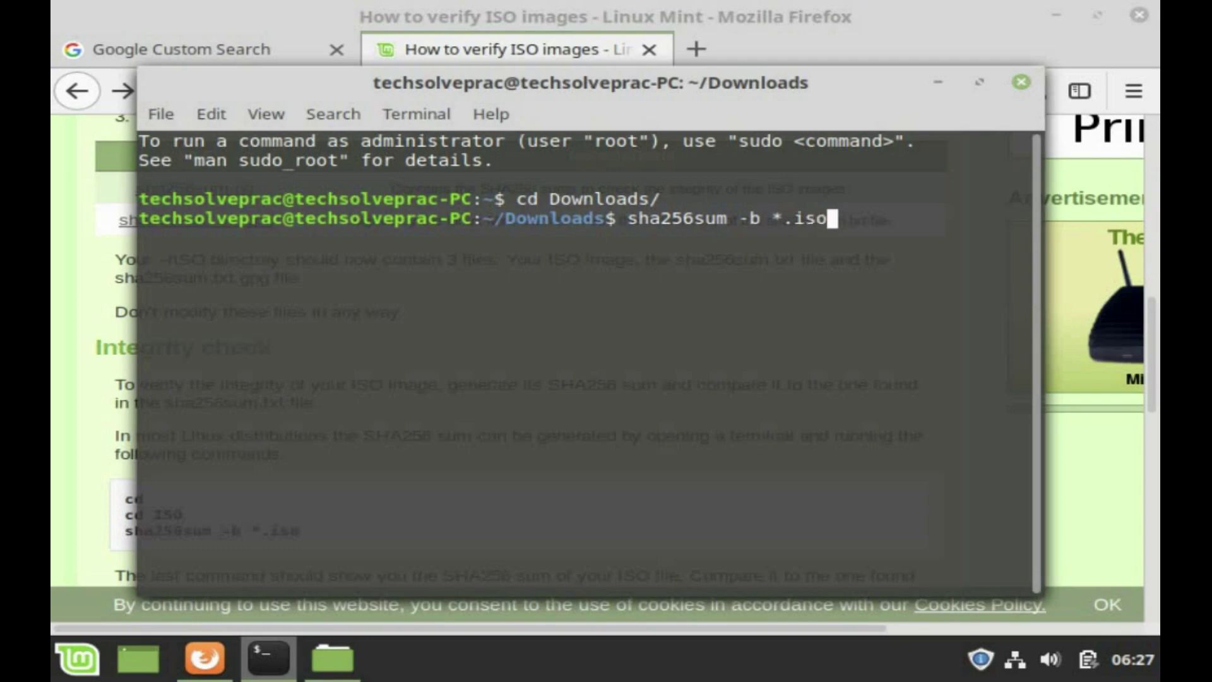
key("Return")
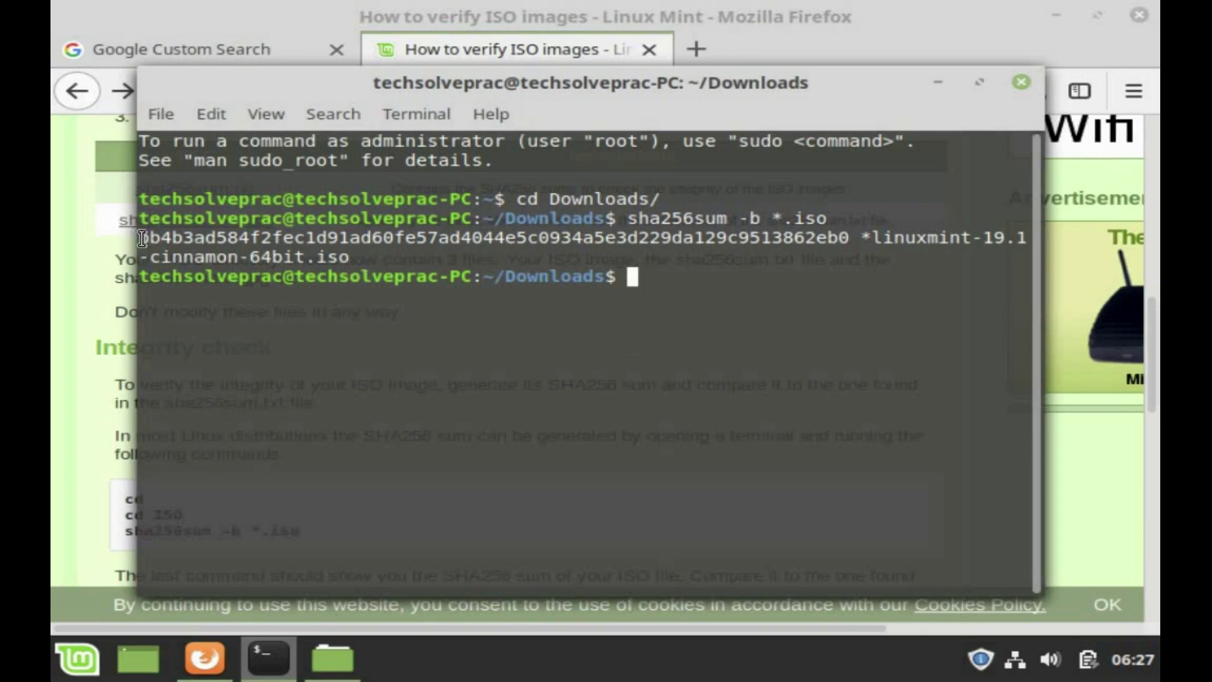
- Copy the generated SHA256 hash from the terminal output, without the ISO file name
left_click_drag(142, 237, 846, 240)
right_click(830, 232)
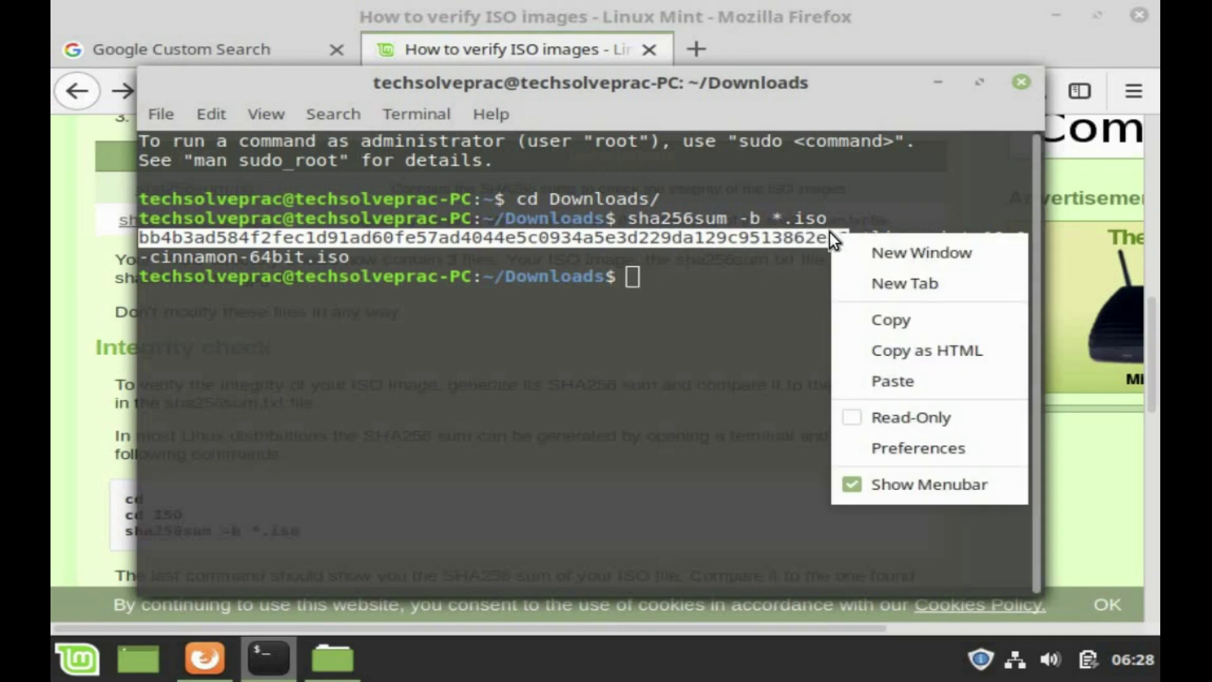
left_click(892, 319)
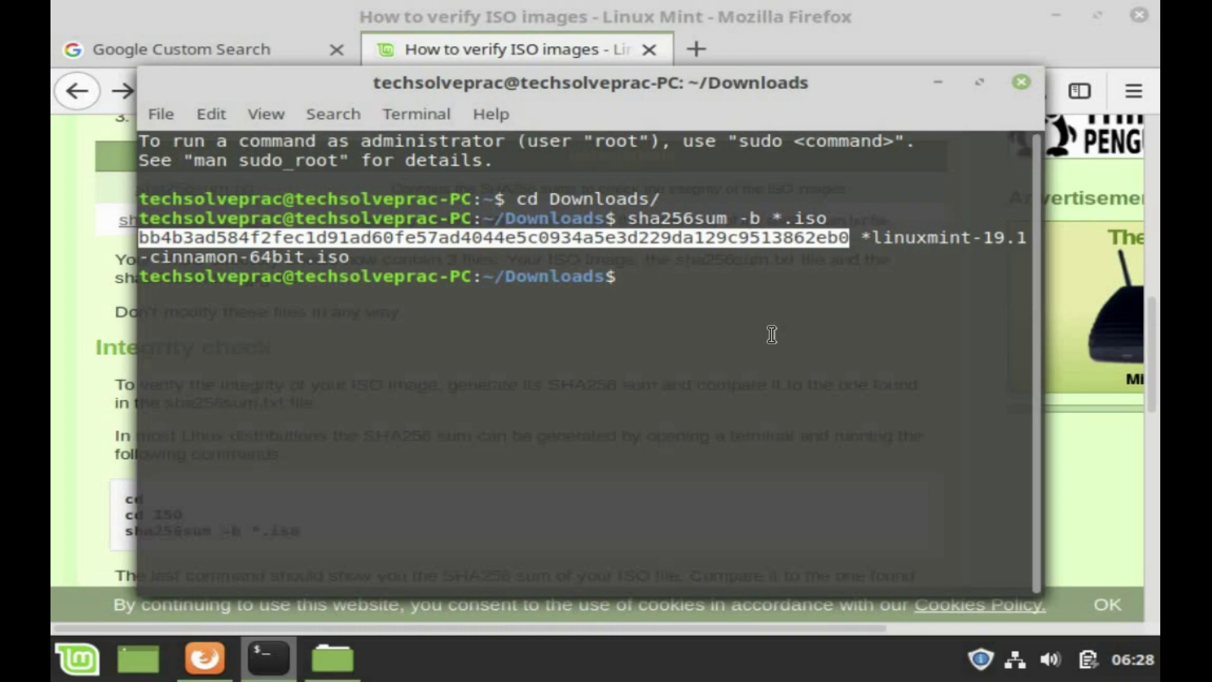
- Create an empty document named Key.txt in the Downloads folder using the file manager
left_click(331, 661)
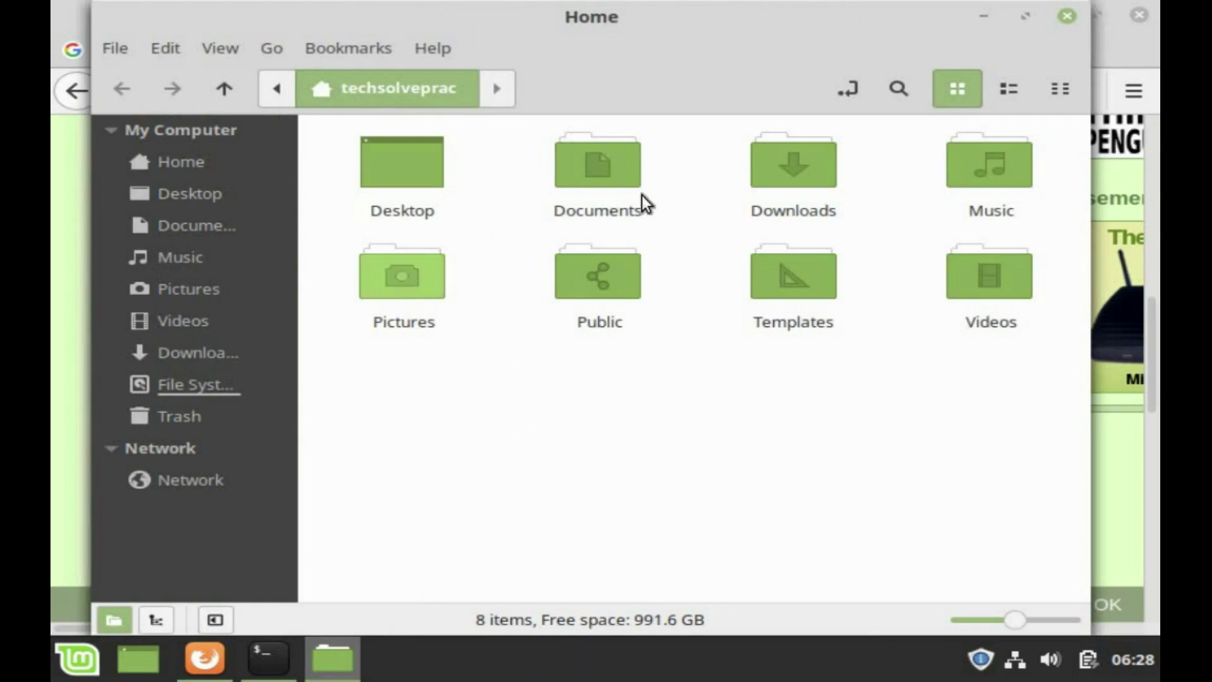
double_click(801, 180)
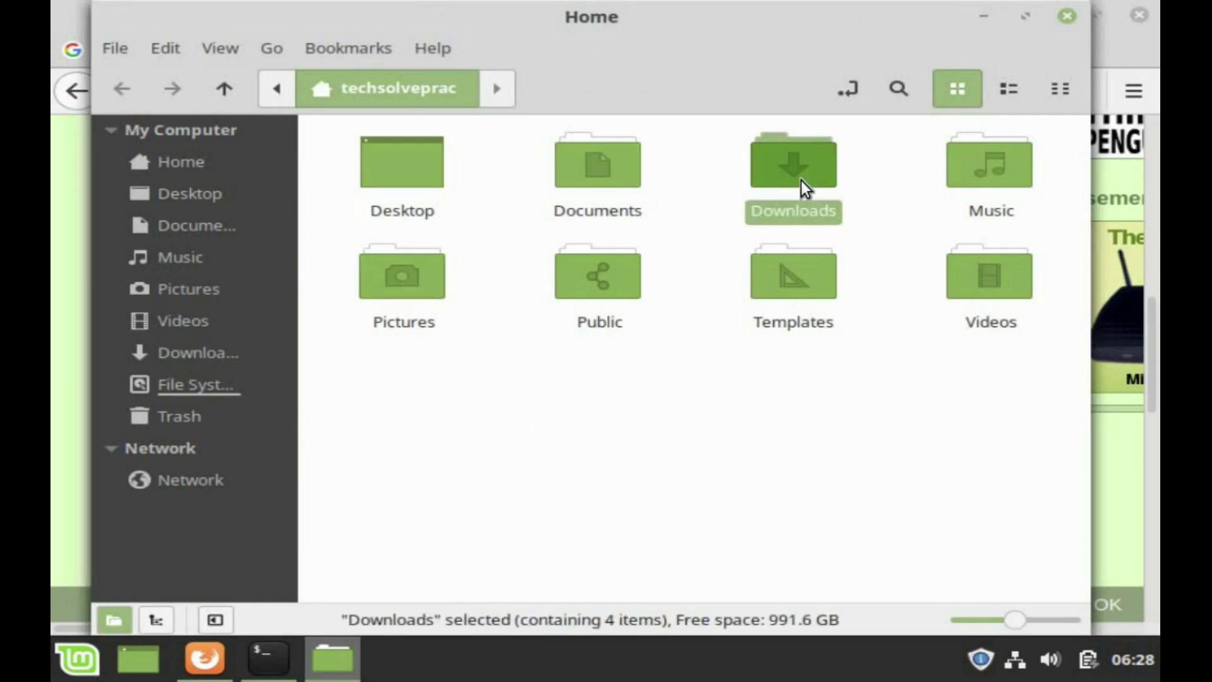
right_click(541, 330)
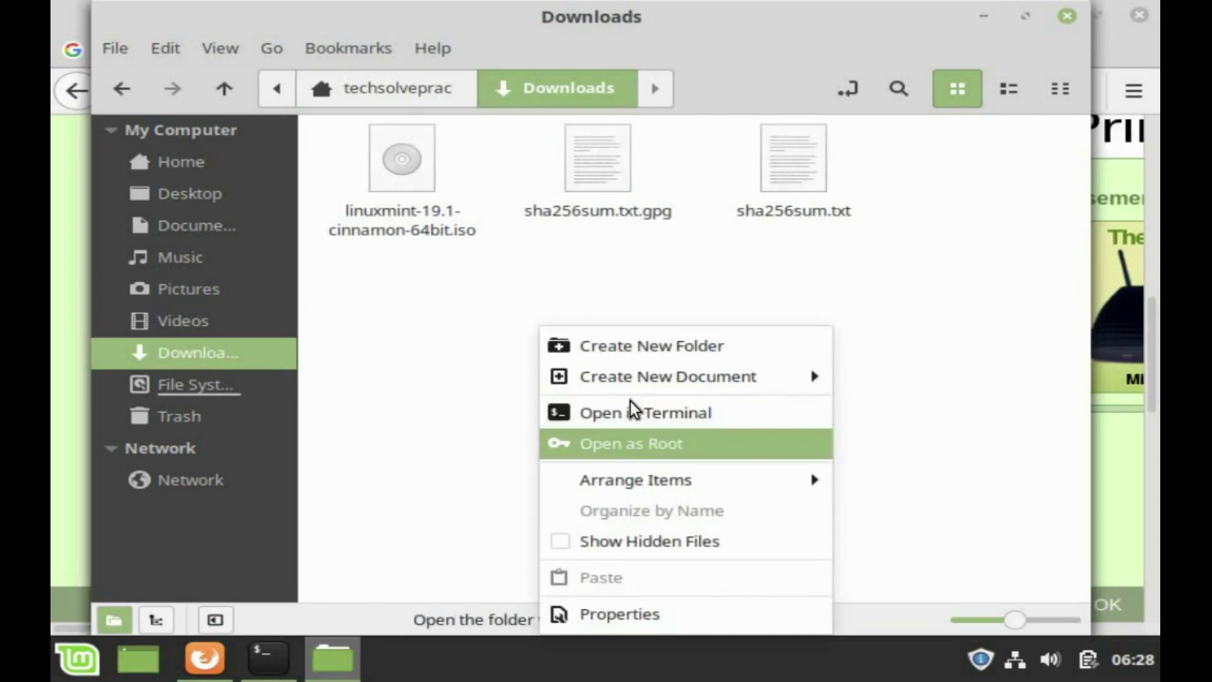
mouse_move(642, 382)
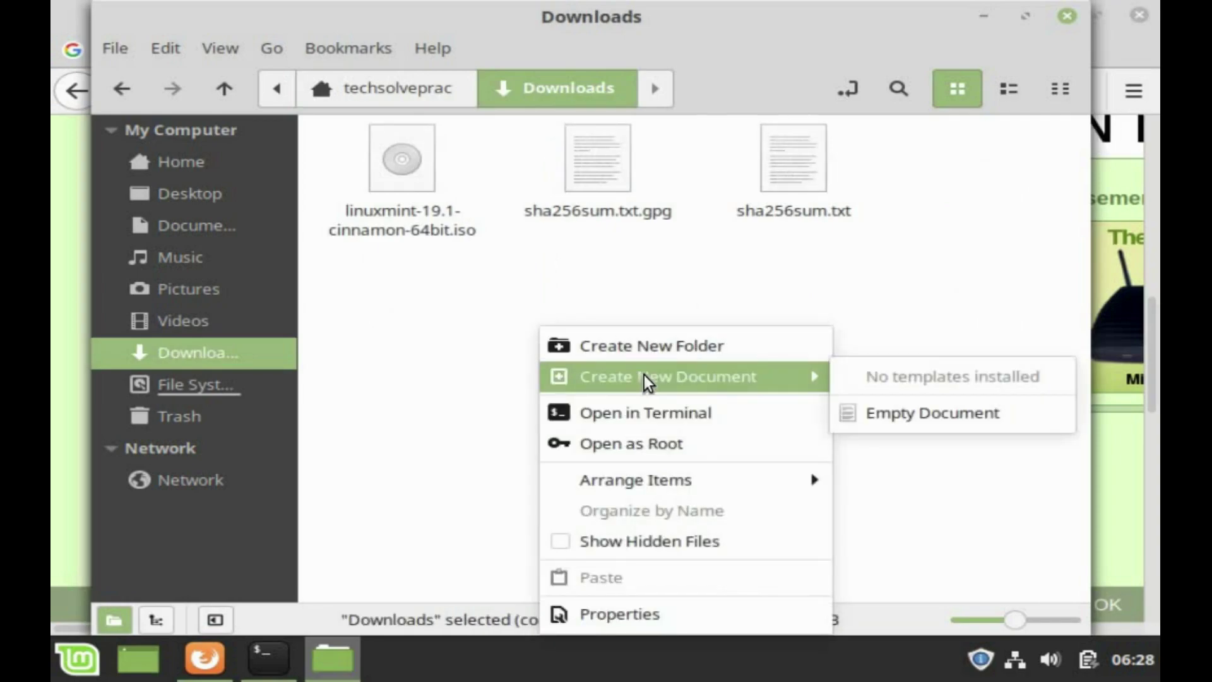
left_click(903, 418)
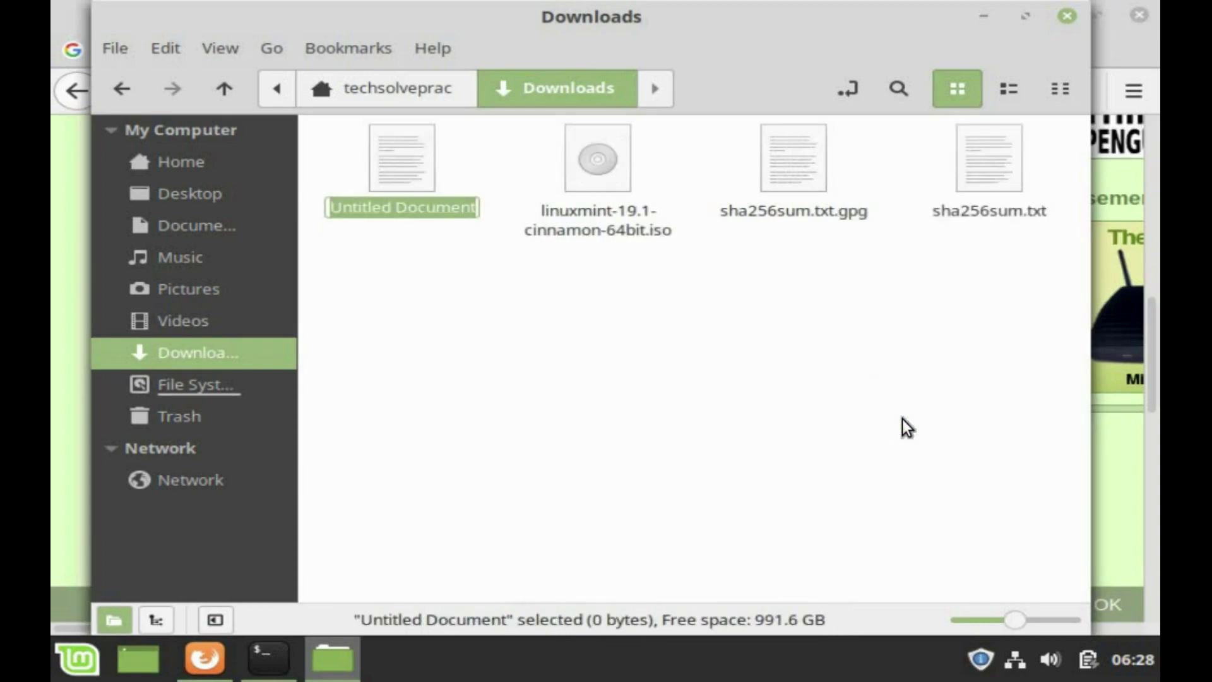
type("Key")
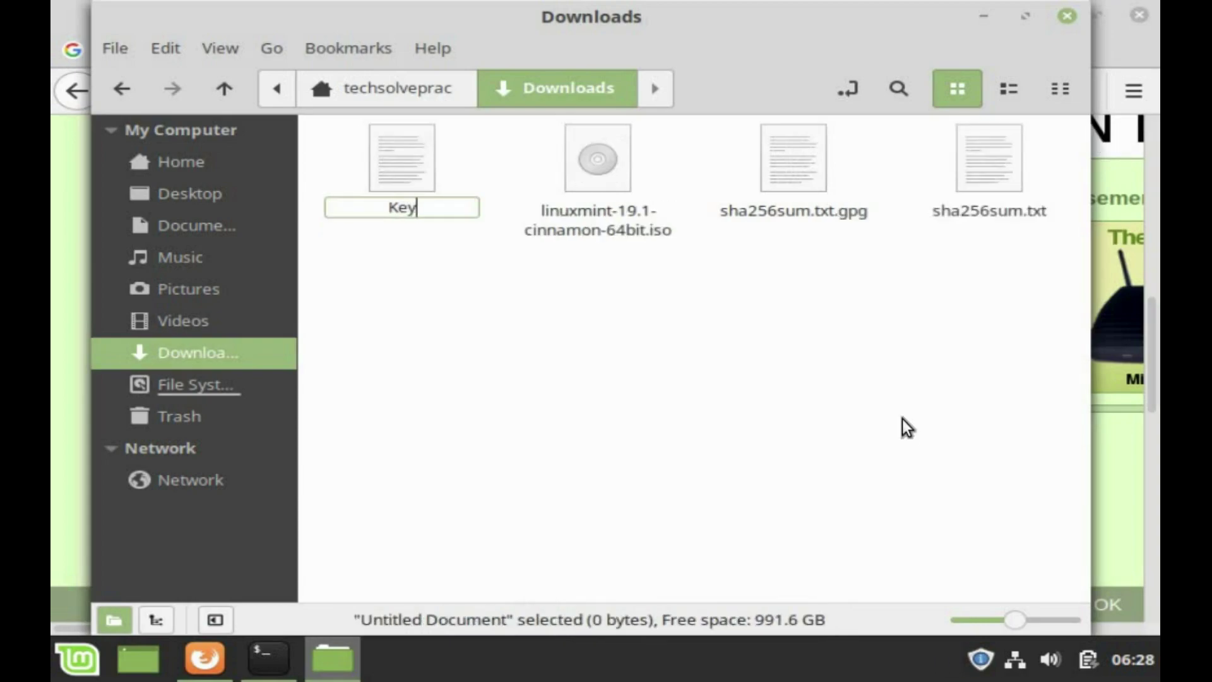
type(".txt")
key("Return")
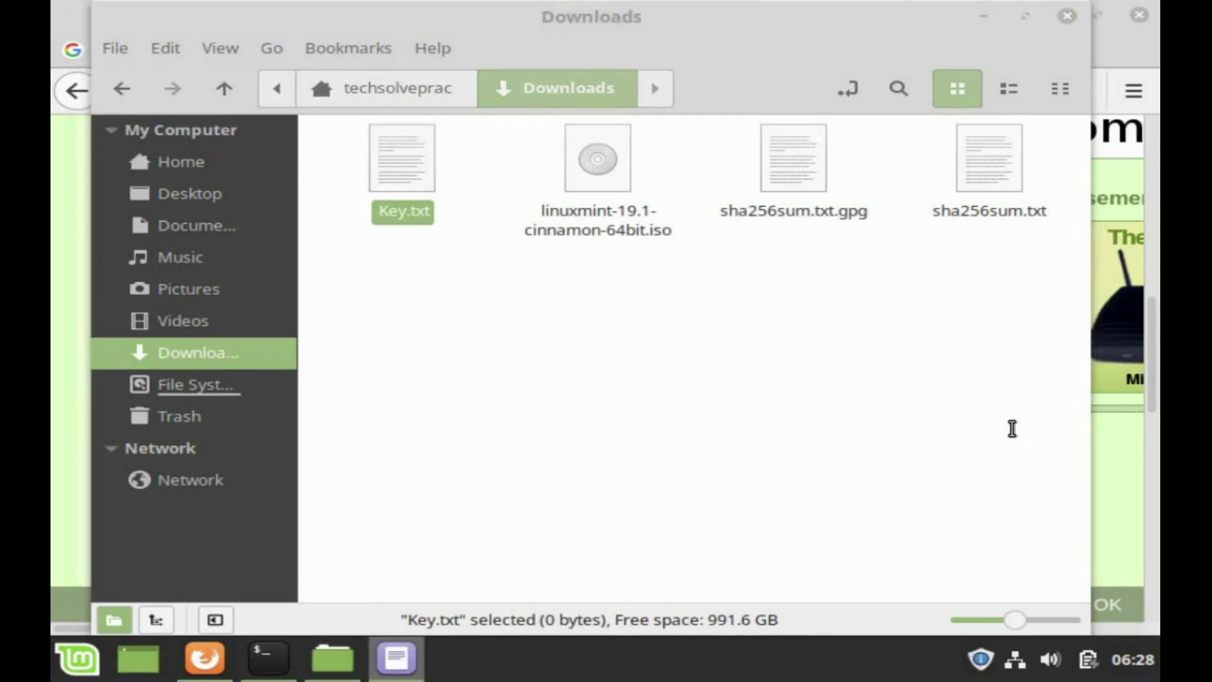
- Paste the generated hash into Key.txt, start a new line below it and minimize the text editor
key("ctrl+v")
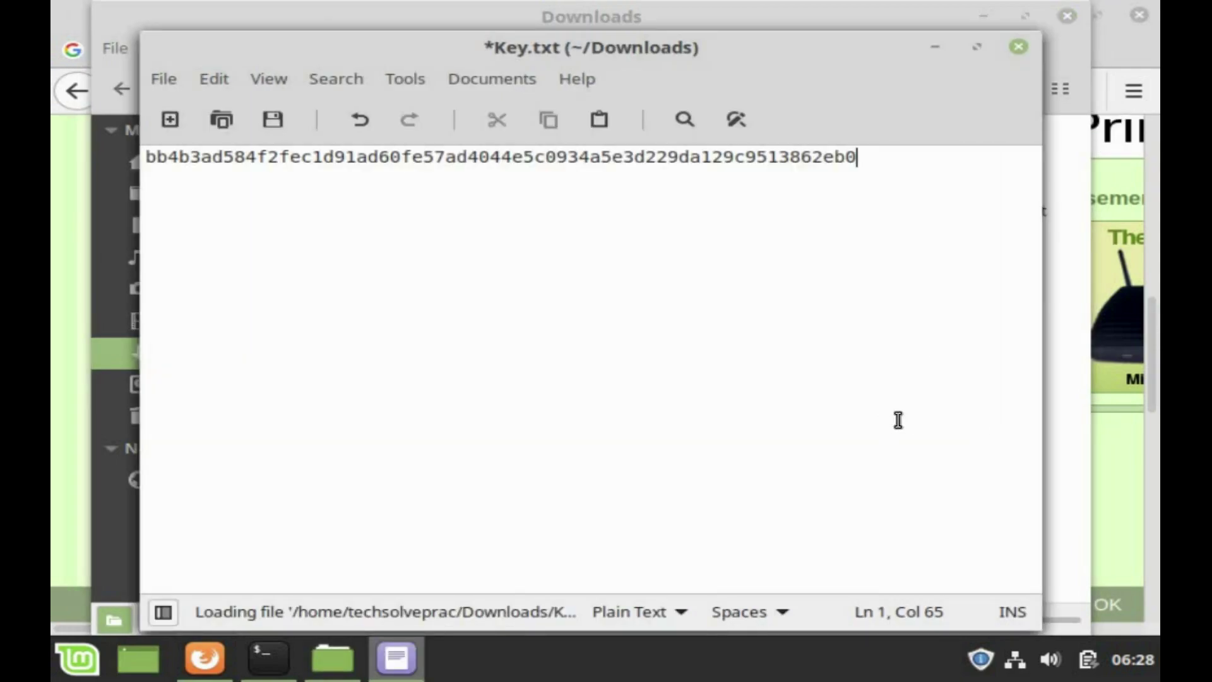
key("Return")
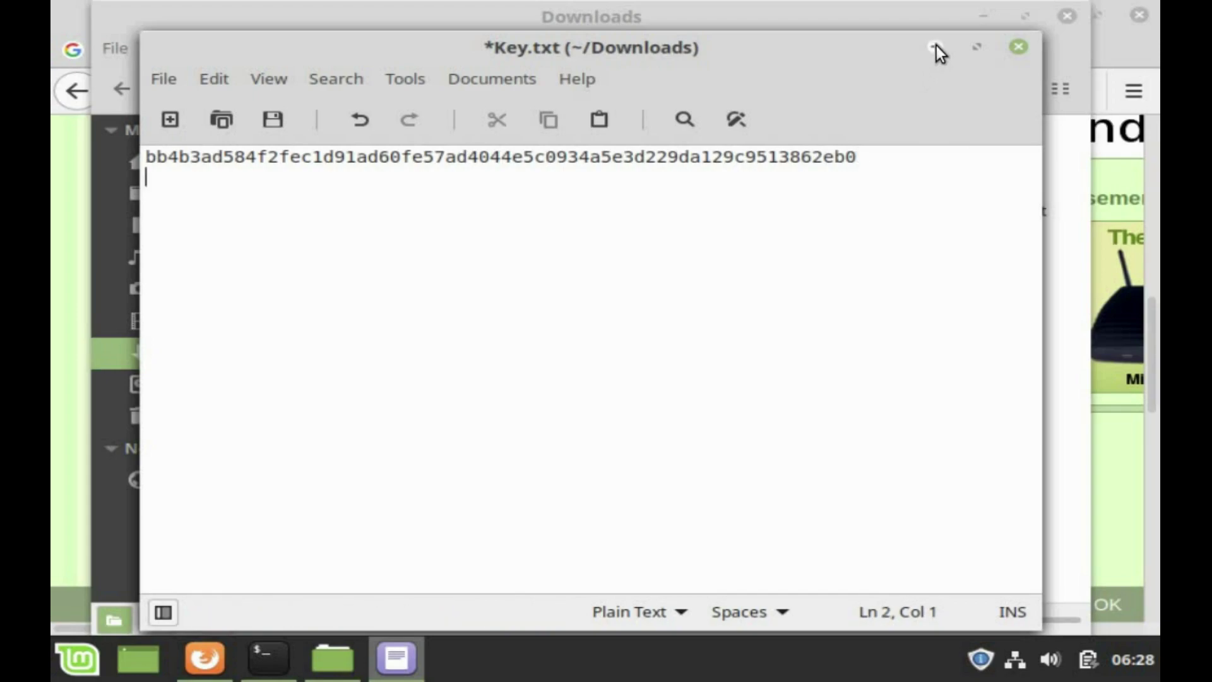
left_click(937, 47)
- Open sha256sum.txt from Downloads and copy the published hash for linuxmint-19.1-cinnamon-64bit.iso
left_click(801, 287)
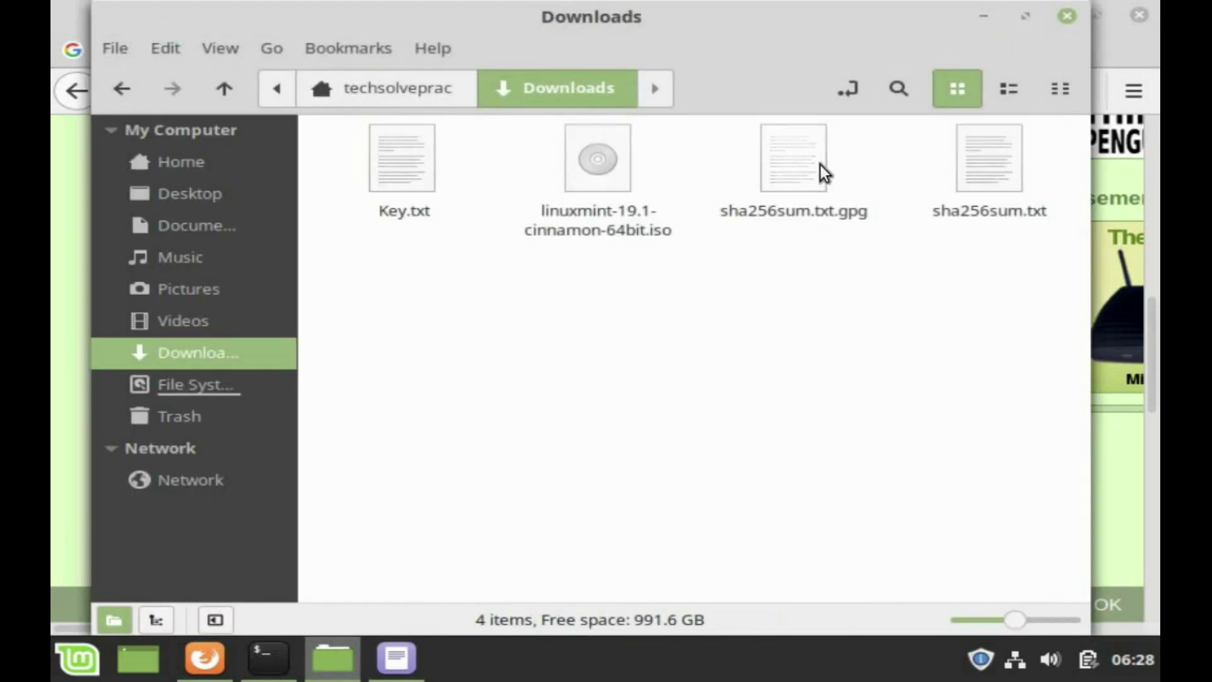
double_click(1006, 151)
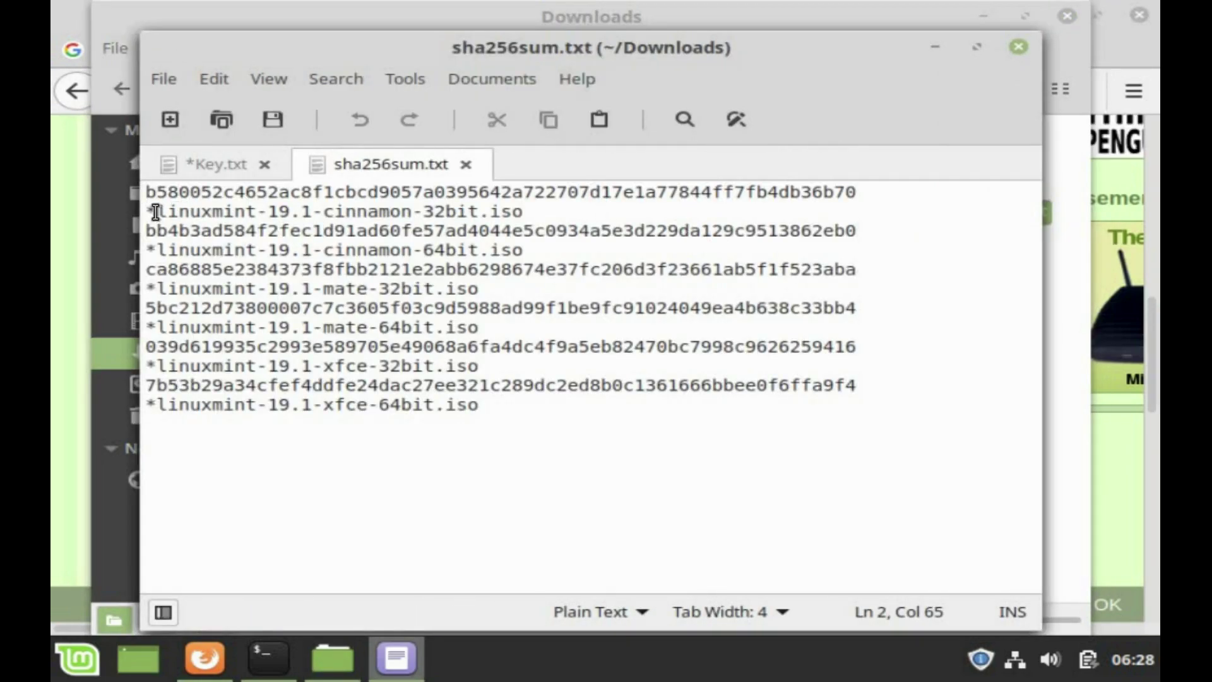
left_click_drag(150, 250, 524, 250)
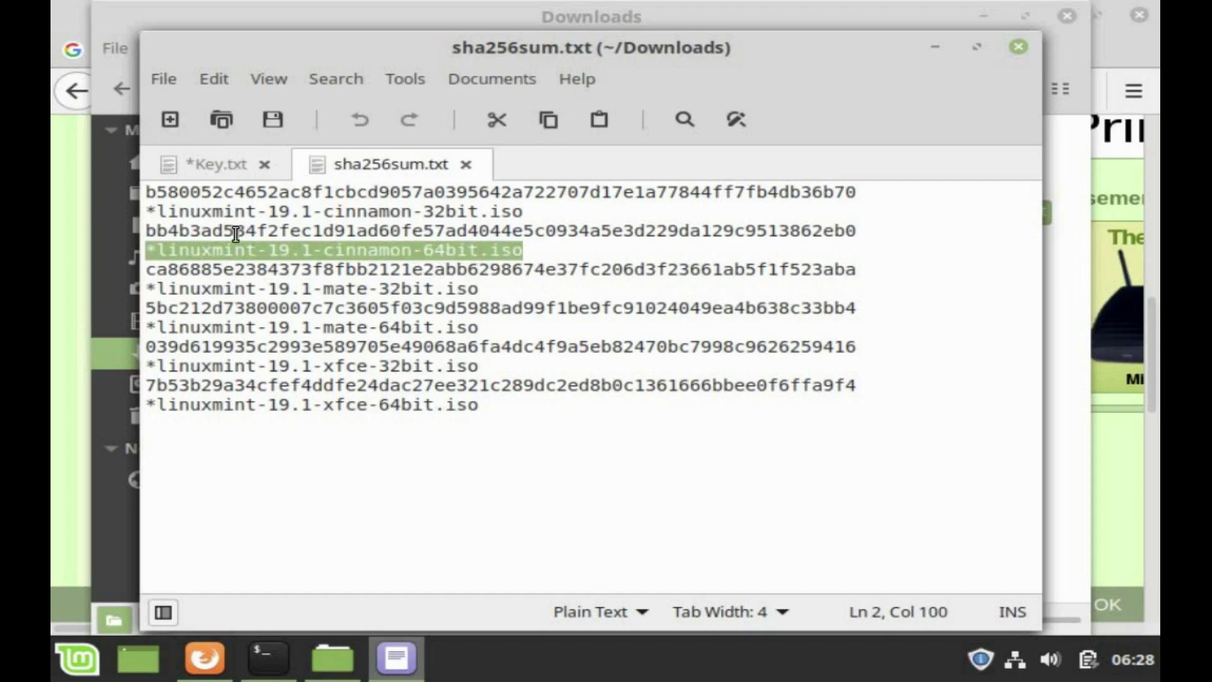
mouse_move(212, 231)
left_mouse_down()
mouse_move(249, 231)
mouse_move(212, 231)
left_mouse_up()
double_click(168, 228)
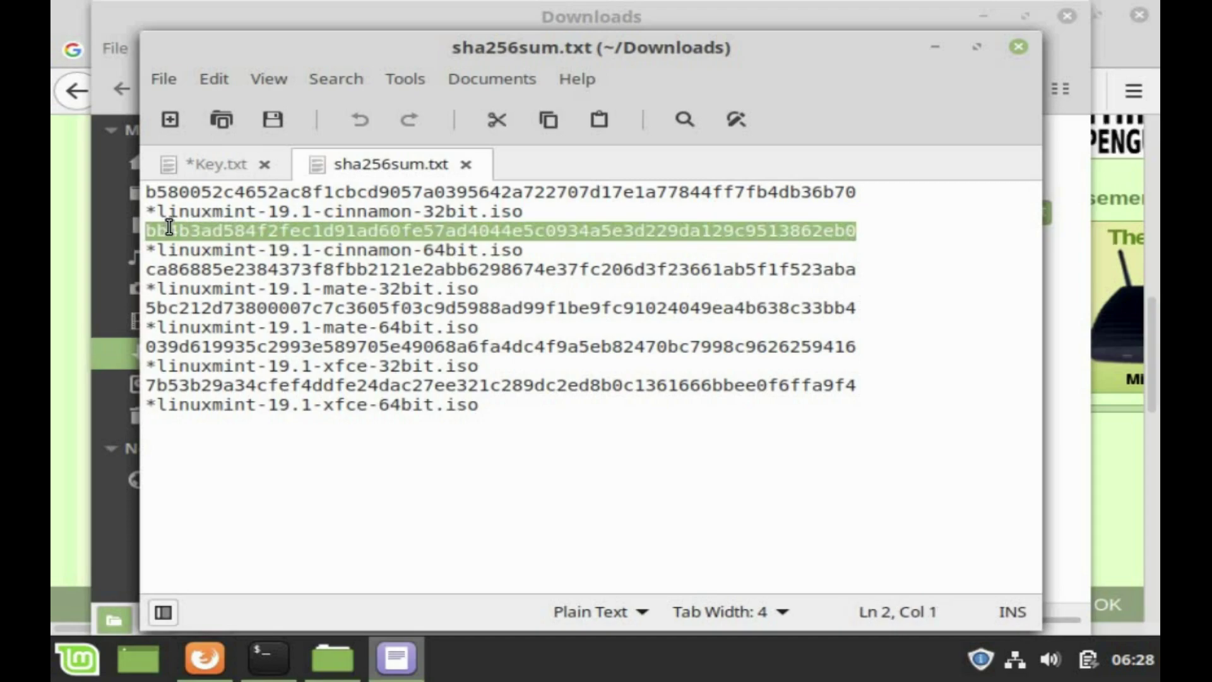
right_click(168, 228)
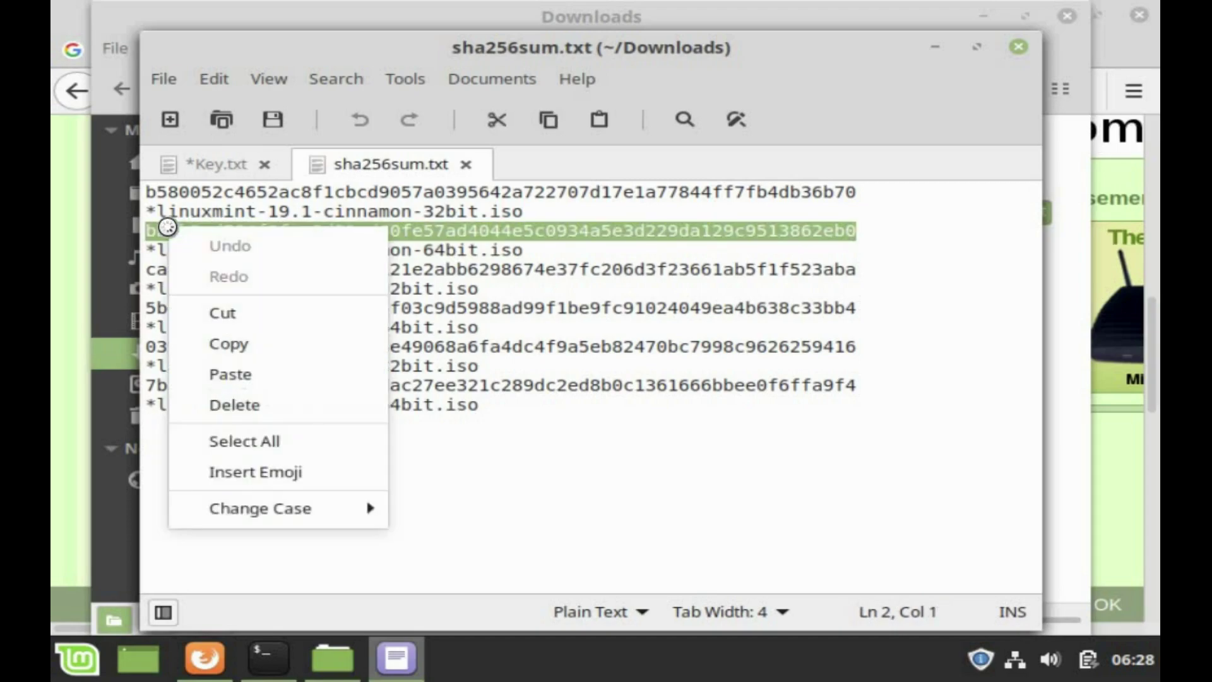
left_click(237, 344)
- Return to Key.txt and paste the published hash on the second line, beneath the generated one
left_click(936, 47)
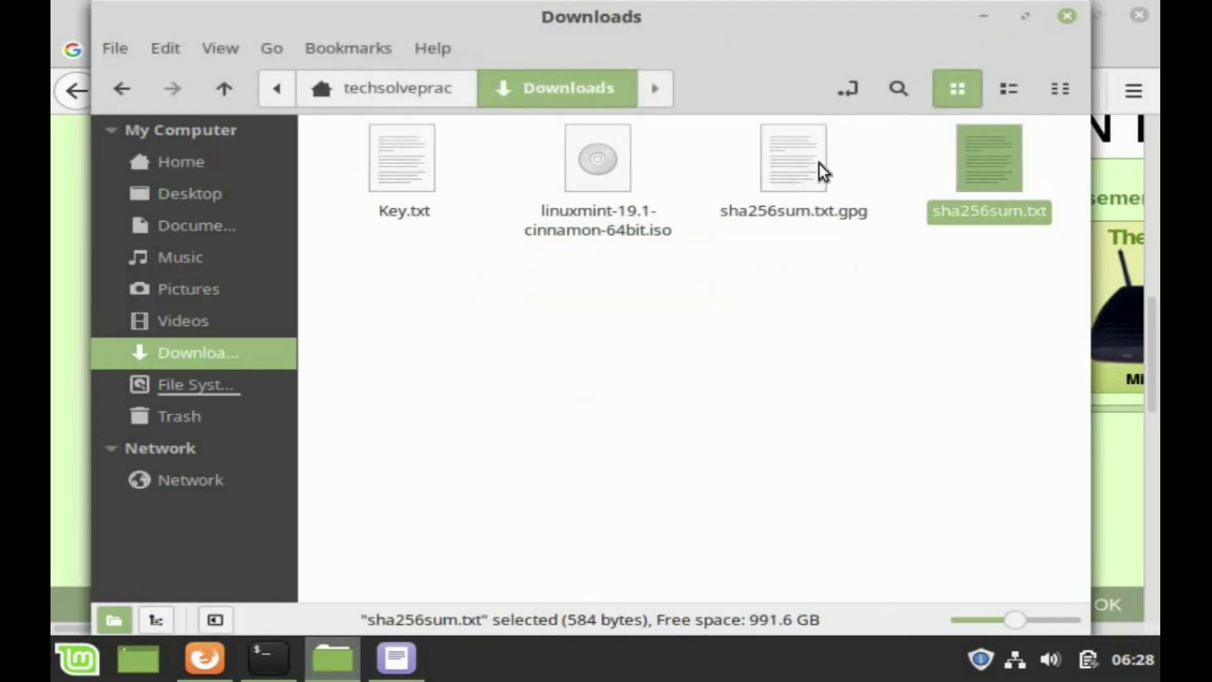
left_click(395, 656)
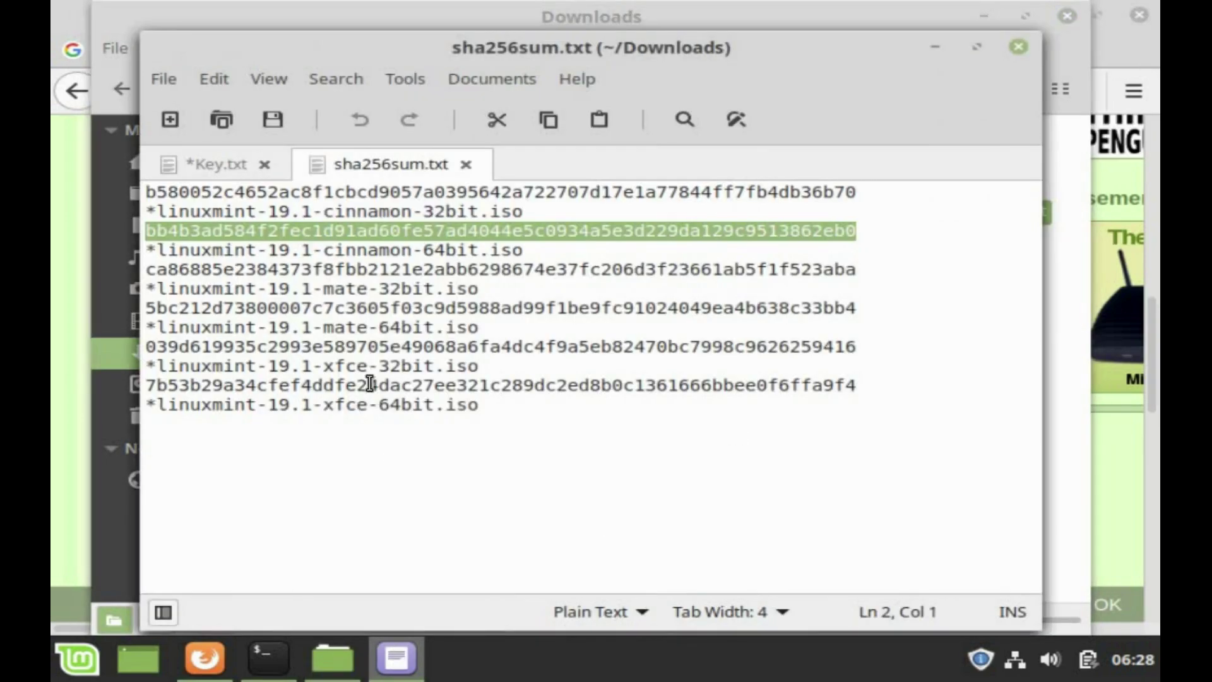
left_click(202, 173)
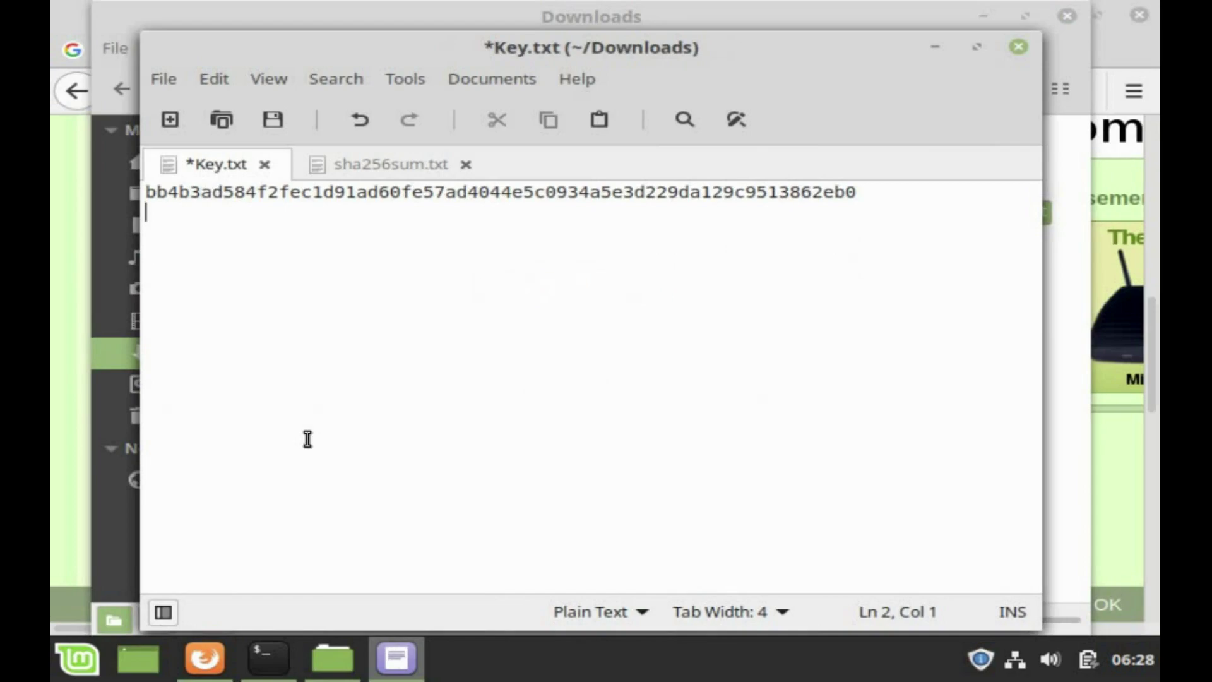
key("ctrl+v")
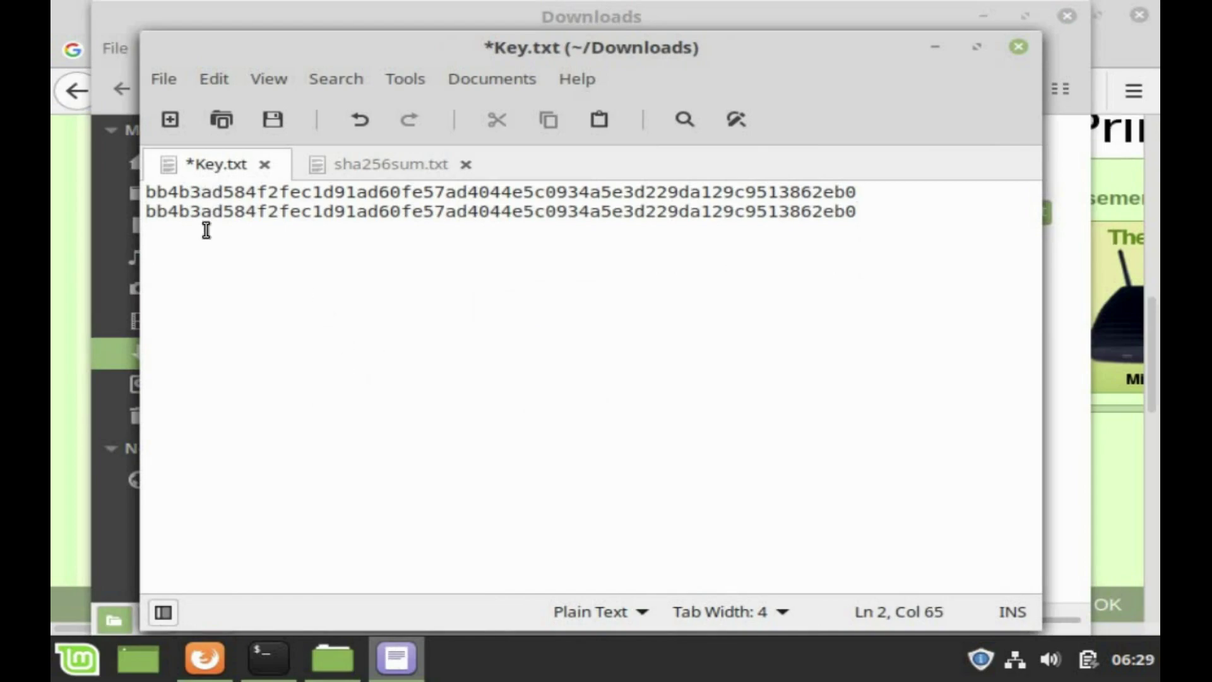
- Compare the generated and published hashes in Key.txt character by character along both lines
left_click(157, 194)
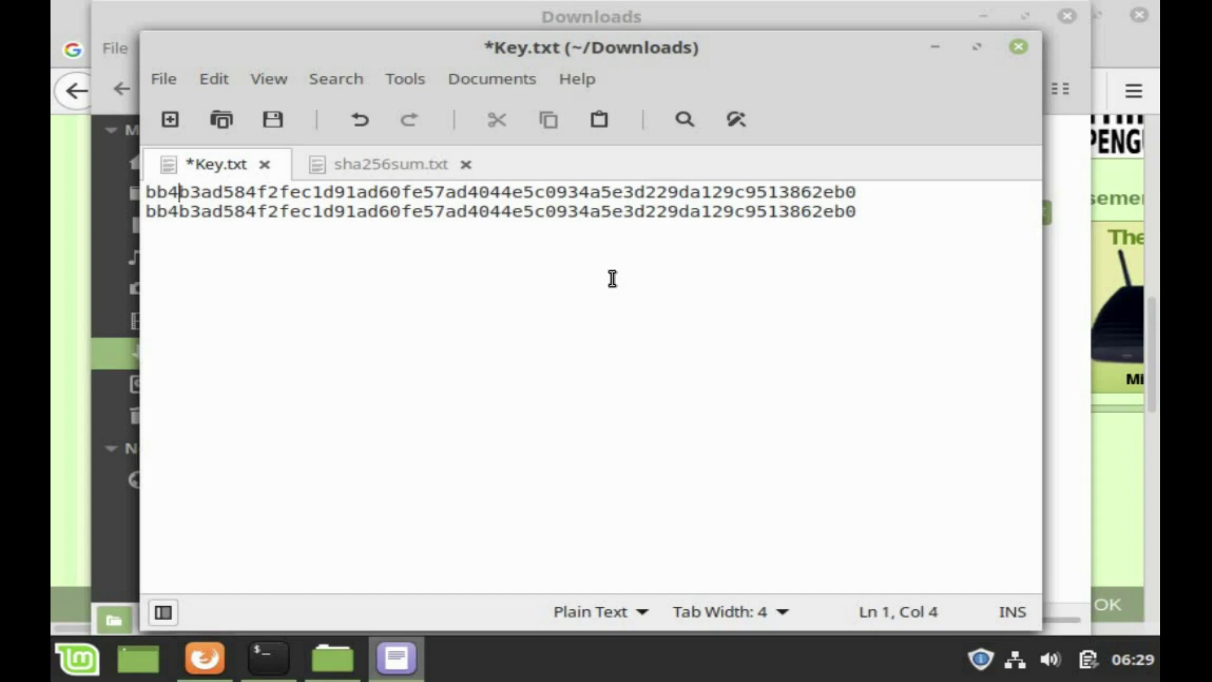
key("Down")
key("Right")
key("Down")
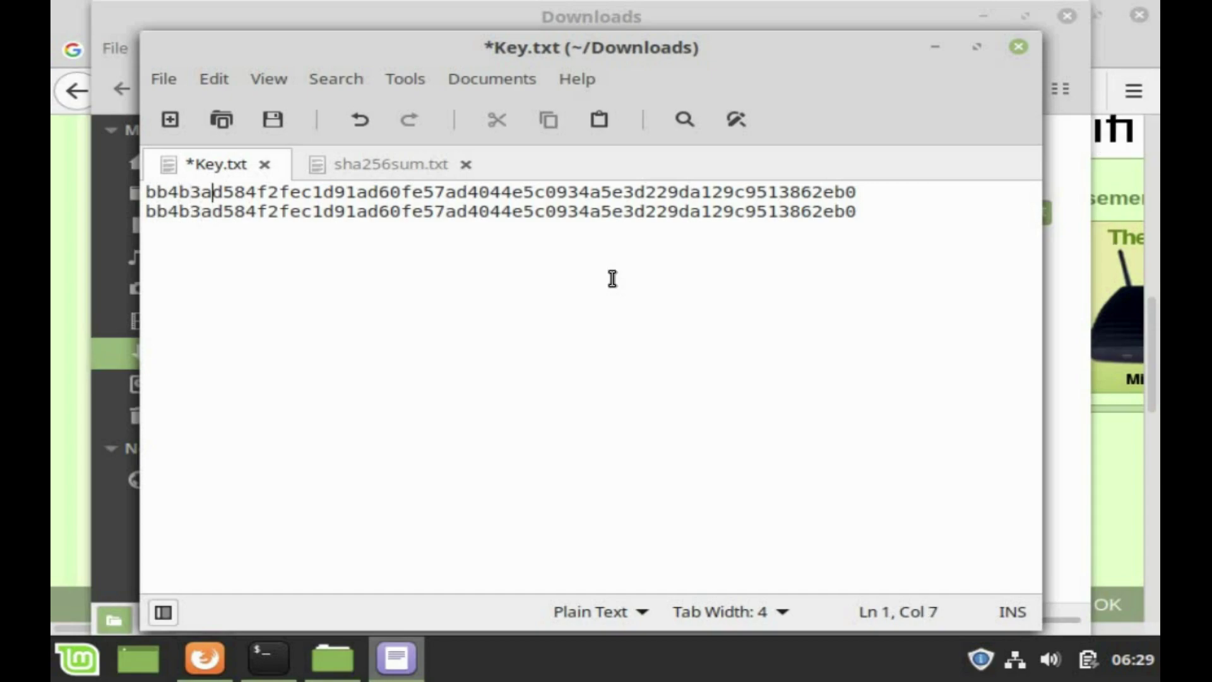
key("Right")
key("Down")
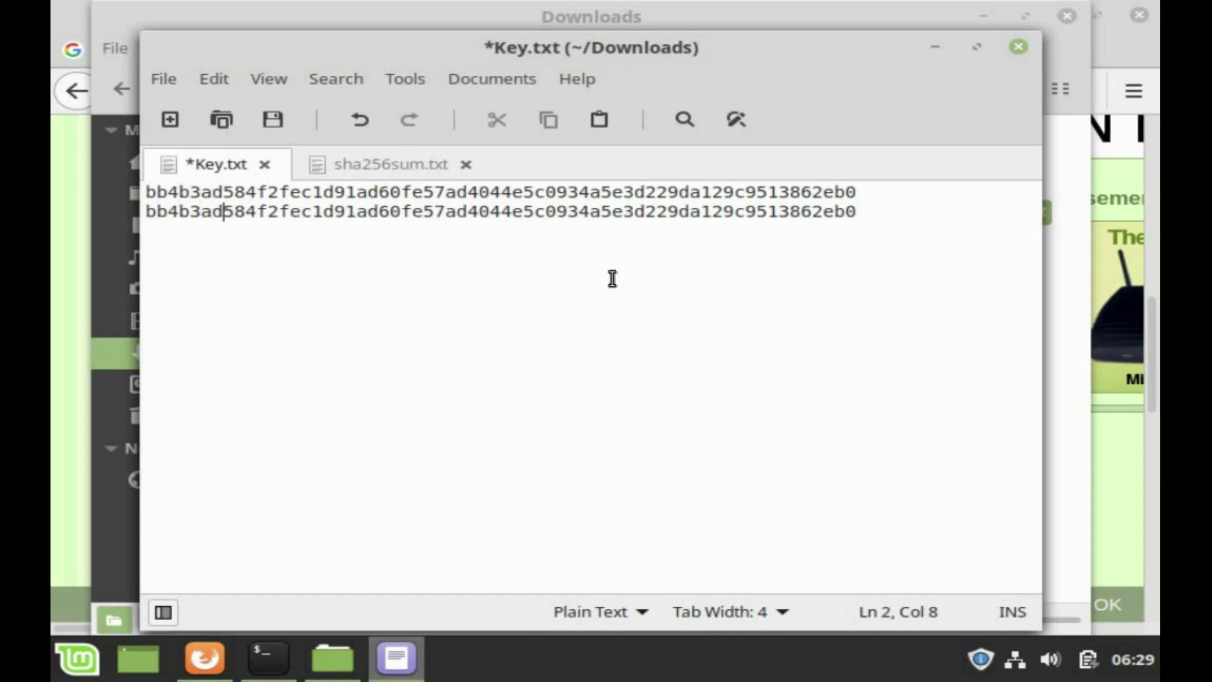
key("Right")
key("Right")
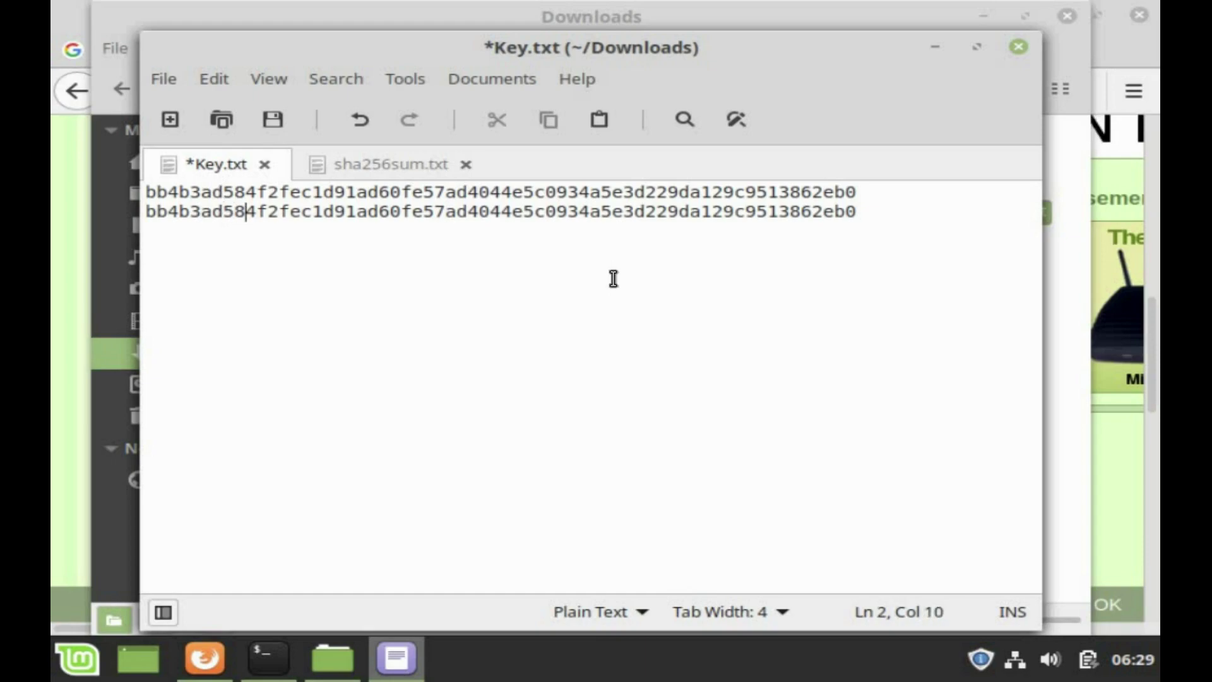
key("Right")
key("Right")
key("Right")
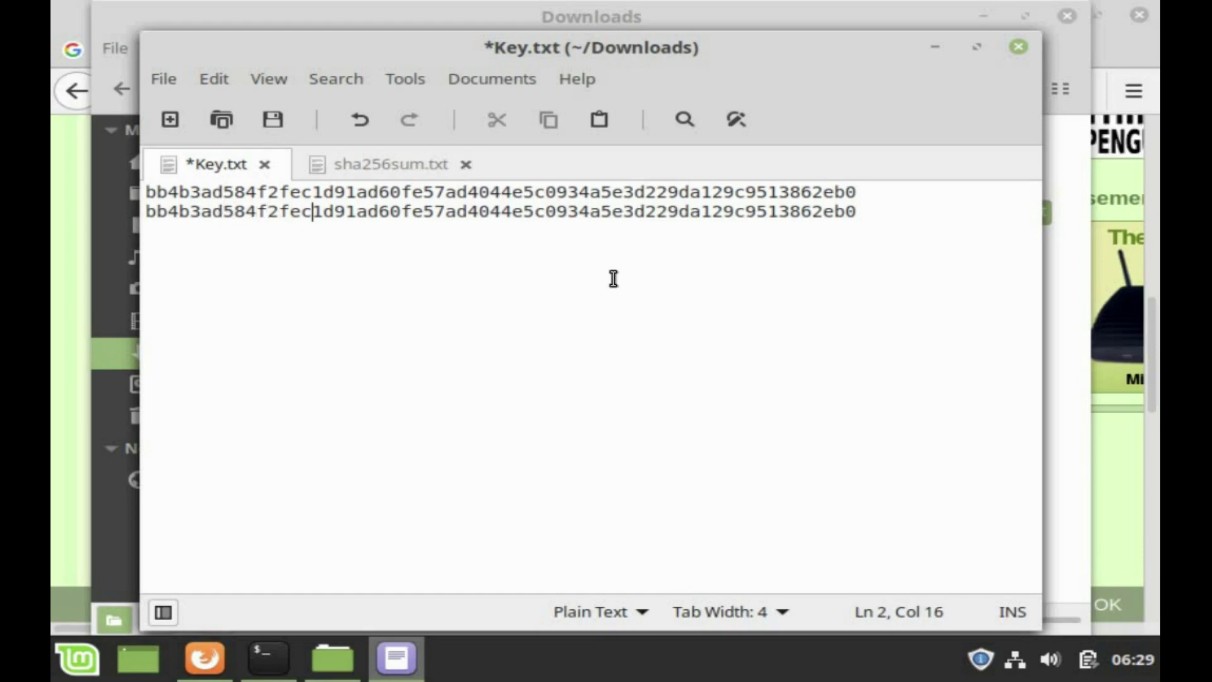
key("Right")
key("Right")
key("Right")
key("Right")
key("Right")
key("Right")
key("Right")
key("Right")
key("Right")
key("Right")
key("Right")
key("Right")
key("Right")
key("Right")
key("Right")
key("Right")
key("Right")
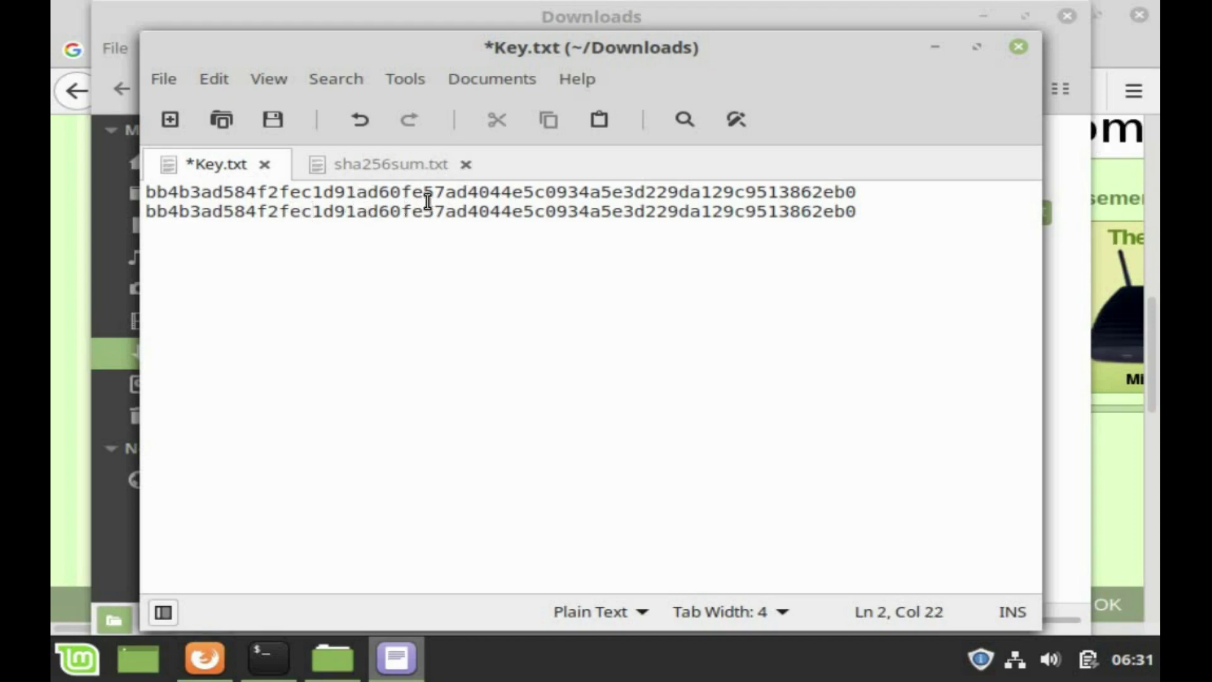
left_click(557, 200)
key("End")
left_click(714, 216)
key("Right")
key("Right")
key("Right")
key("Right")
key("Right")
key("Right")
key("Home")
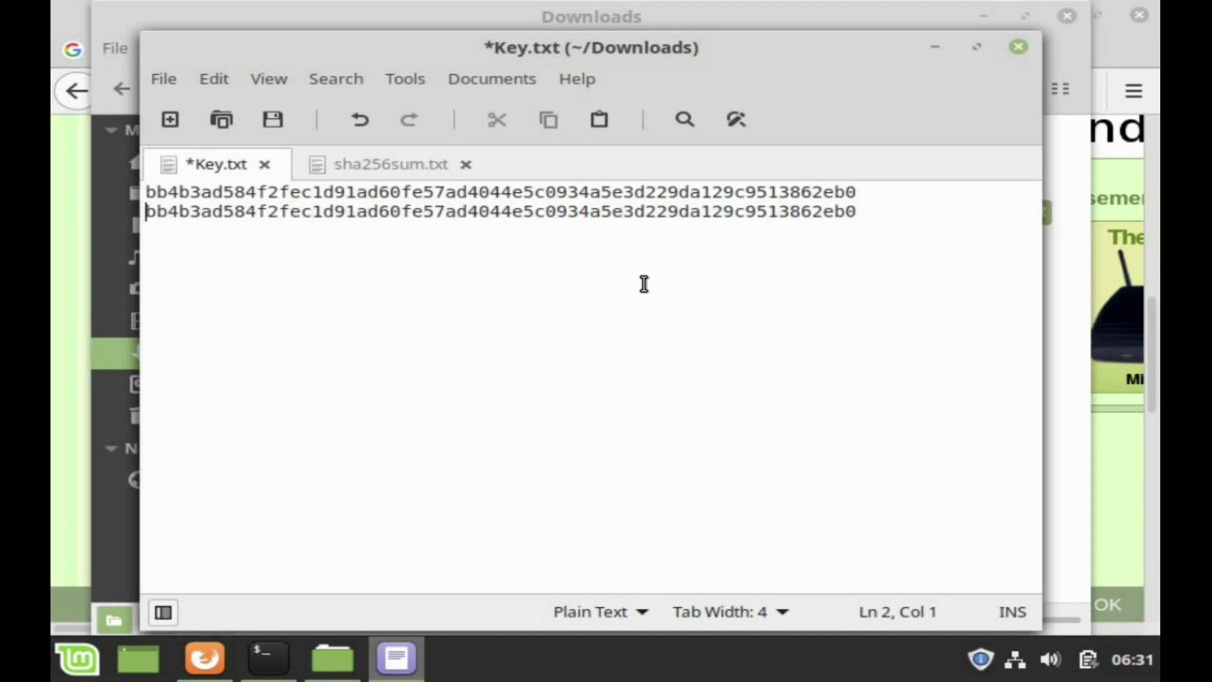
key("Right")
key("Right")
key("Right")
key("Right")
key("Right")
key("Right")
key("Right")
key("Right")
key("Right")
key("Right")
key("Right")
key("Right")
key("Right")
key("Right")
key("Right")
key("Right")
key("Right")
key("Right")
key("Right")
key("Right")
key("Right")
key("Right")
key("Right")
key("Right")
key("Right")
key("Right")
key("Right")
key("Right")
key("Right")
key("Right")
key("Right")
key("Right")
key("Right")
key("Right")
key("Right")
key("Right")
key("Right")
key("Right")
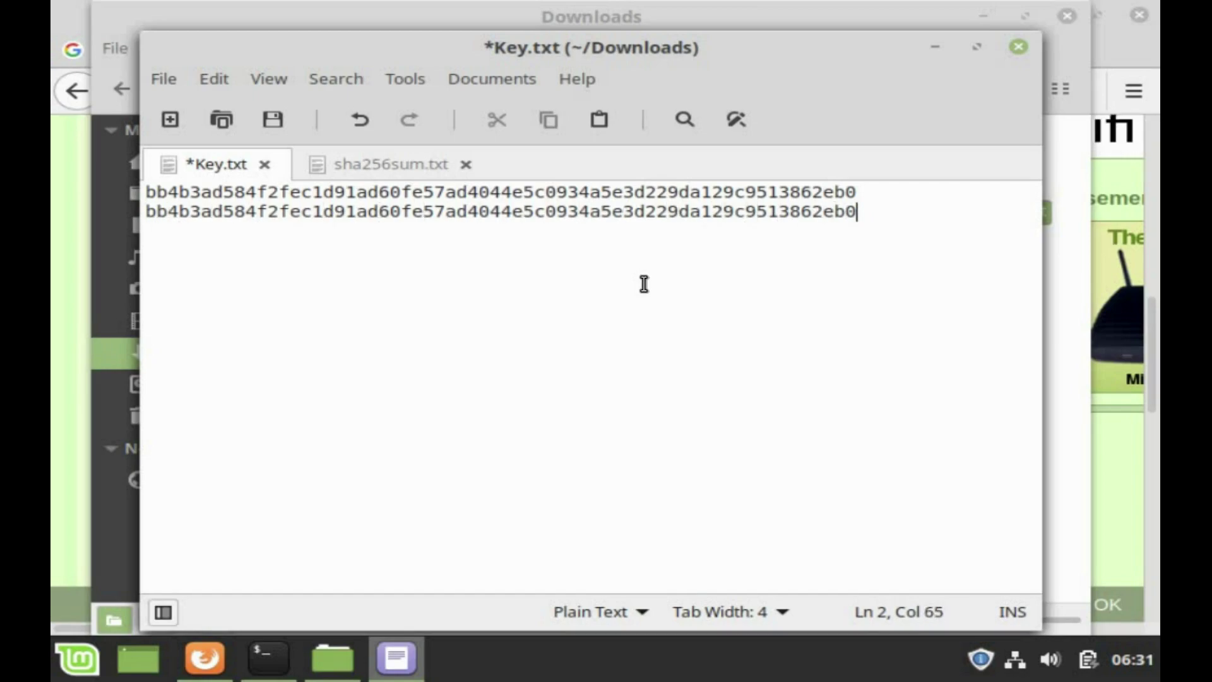
- Close the text editor without saving Key.txt, and minimize the Downloads and terminal windows to reveal the verification web page
left_click(1017, 46)
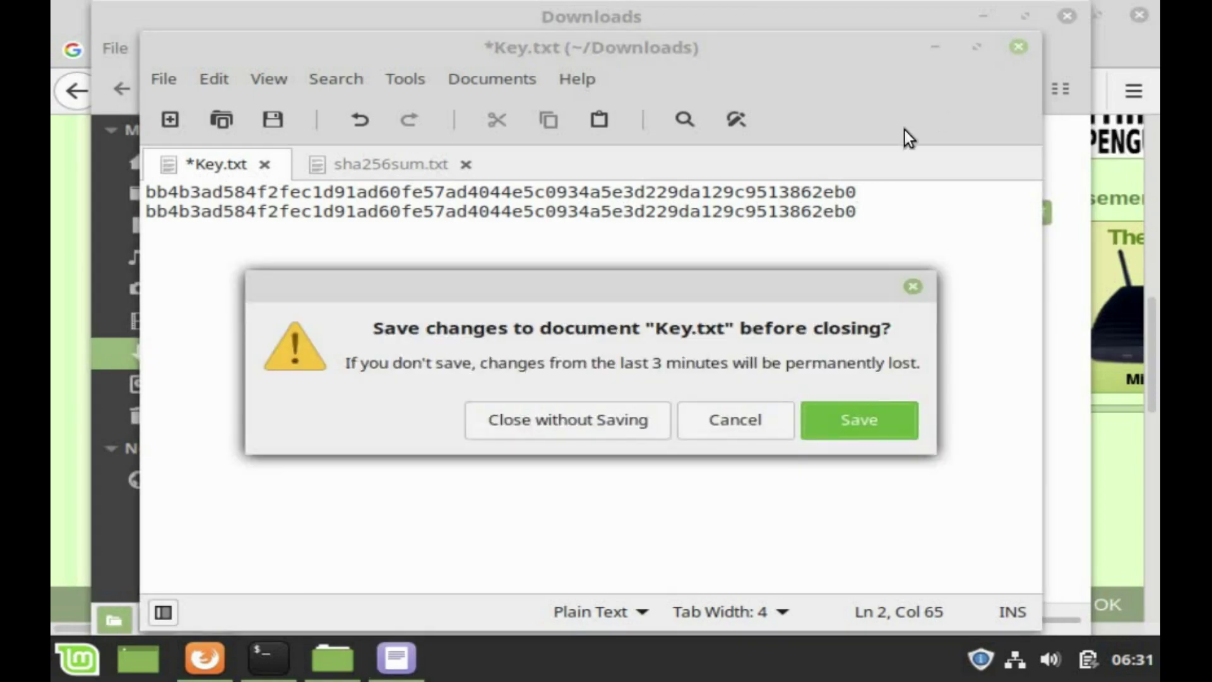
left_click(566, 425)
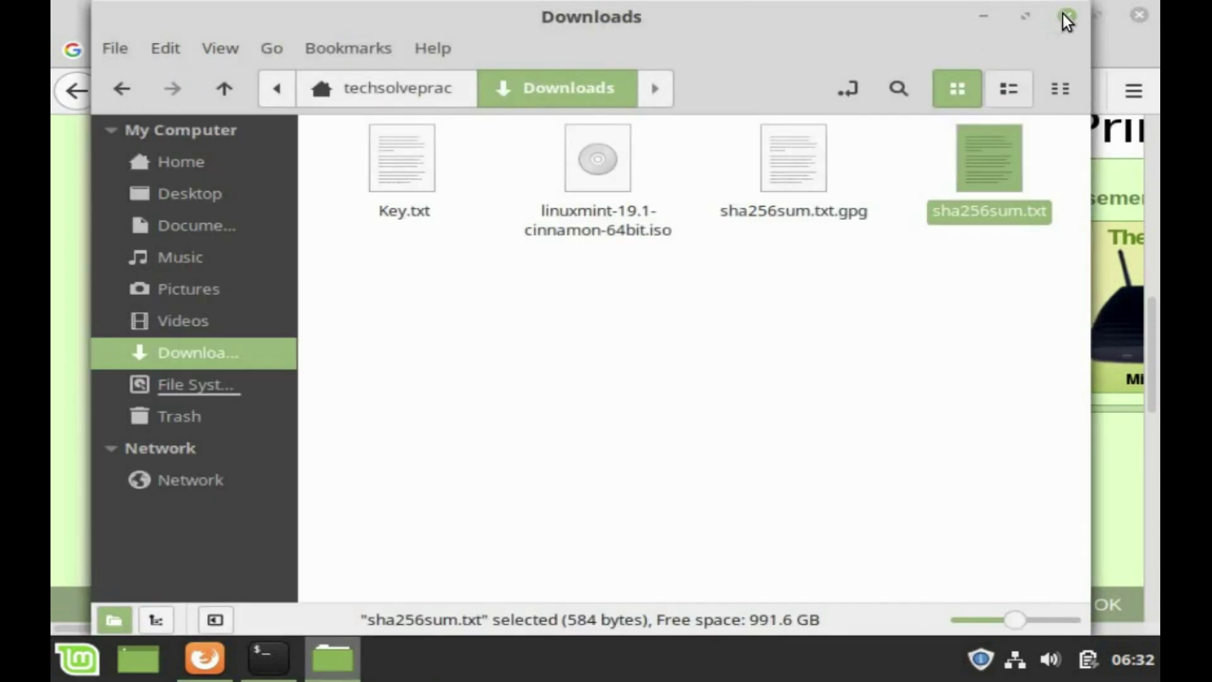
left_click(987, 17)
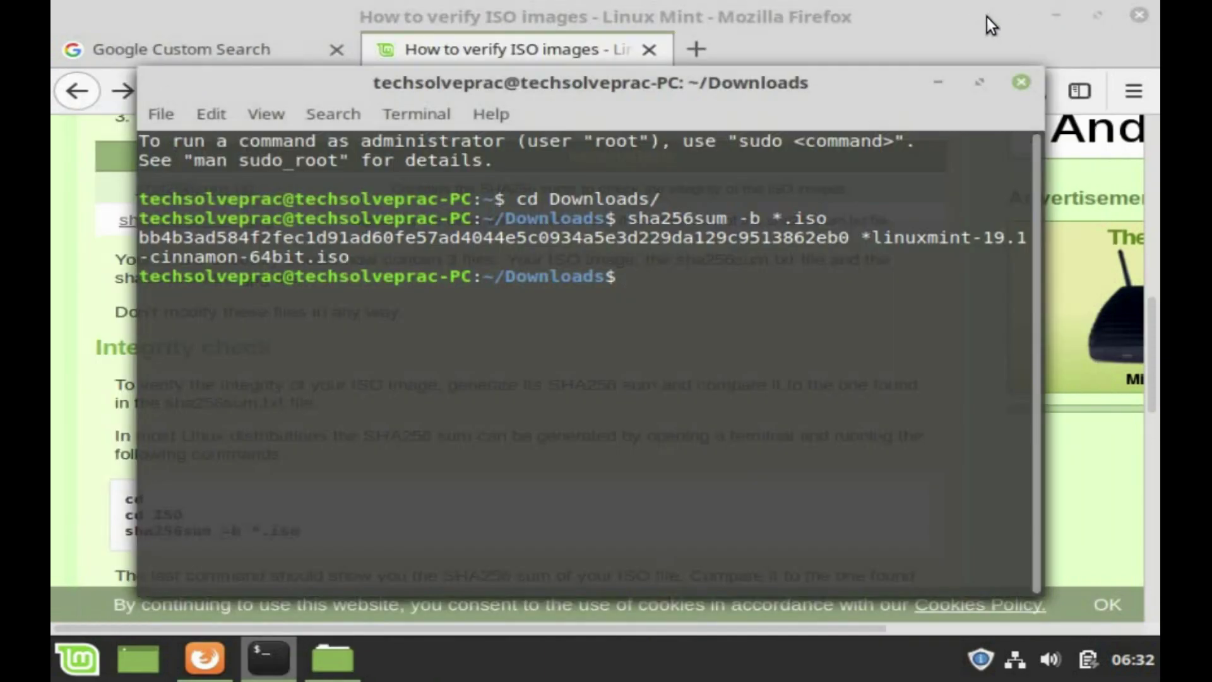
left_click(940, 82)
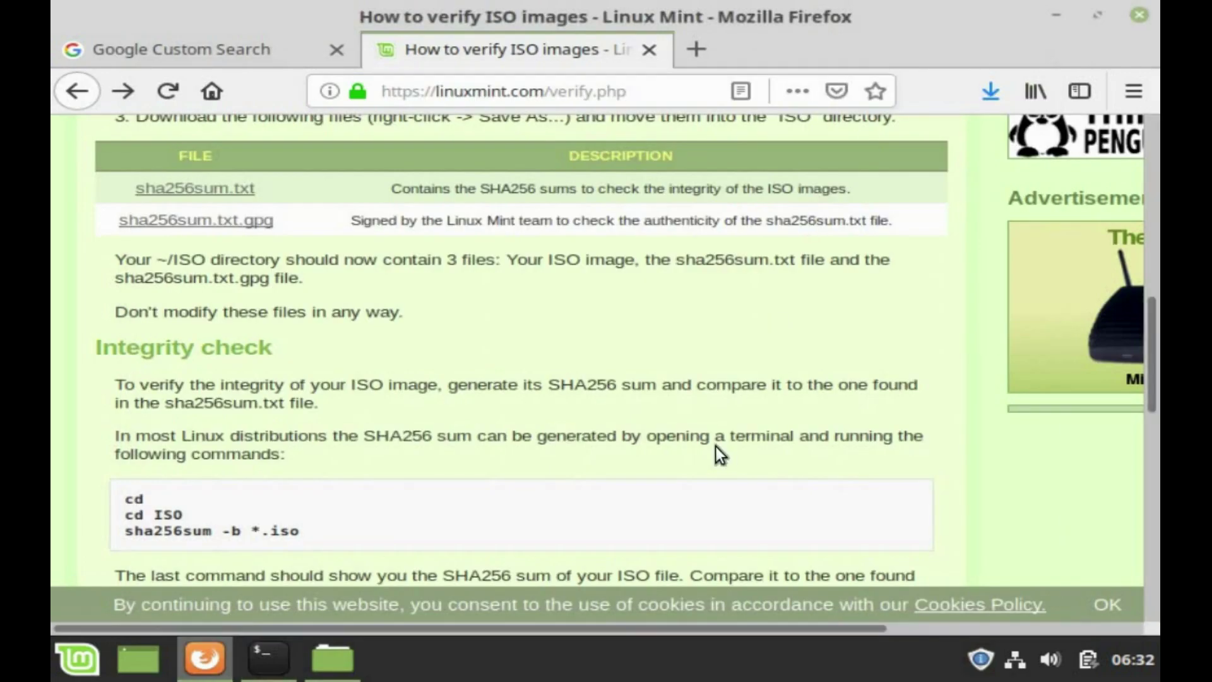
- Copy the full gpg --keyserver command for importing the Linux Mint signing key from the page's Authenticity check section
scroll(713, 446, "down", 2)
scroll(714, 446, "down", 5)
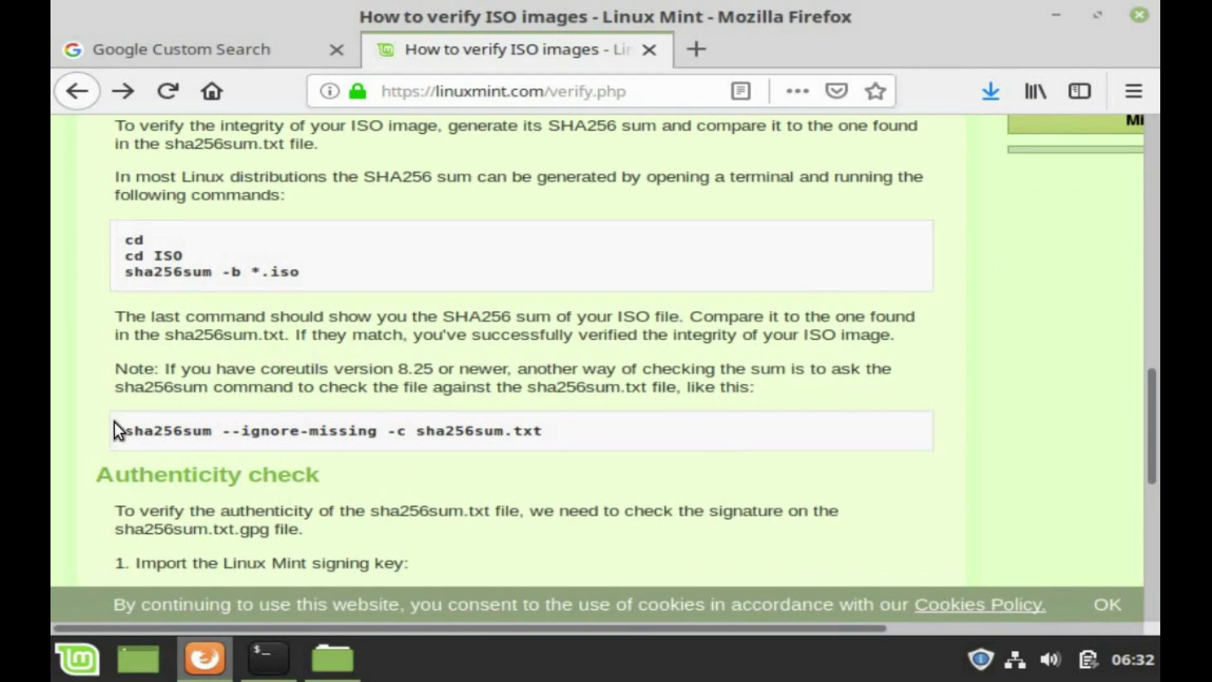
scroll(116, 426, "down", 2)
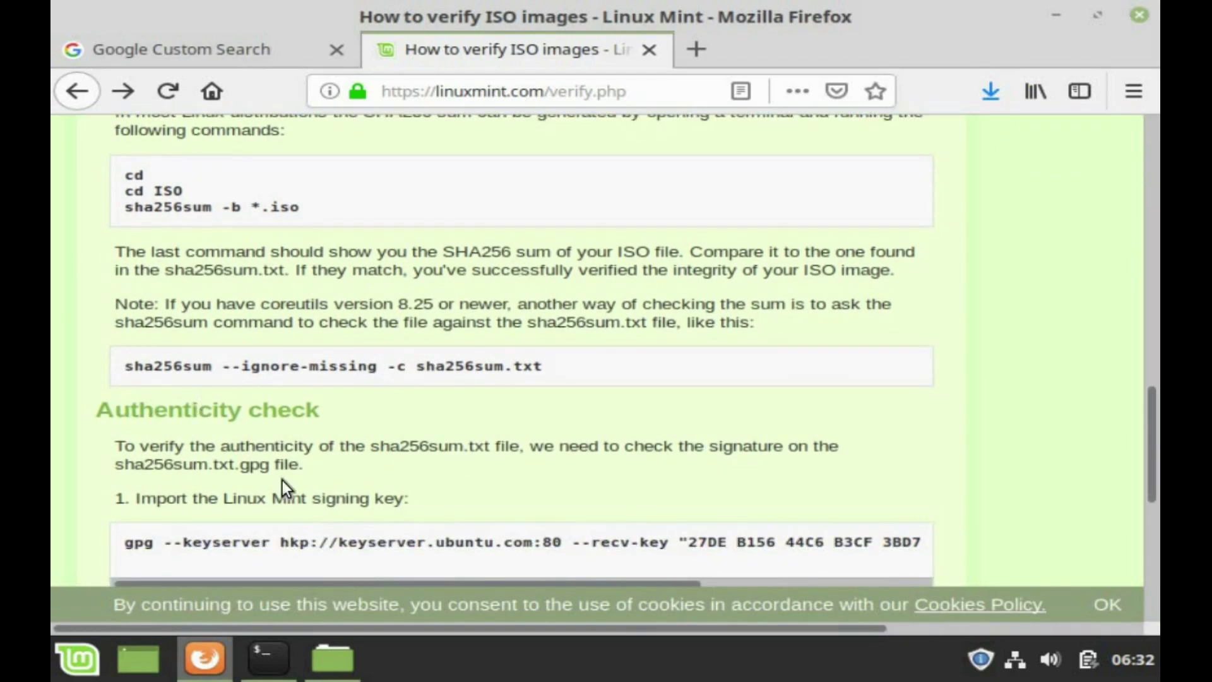
scroll(282, 480, "down", 7)
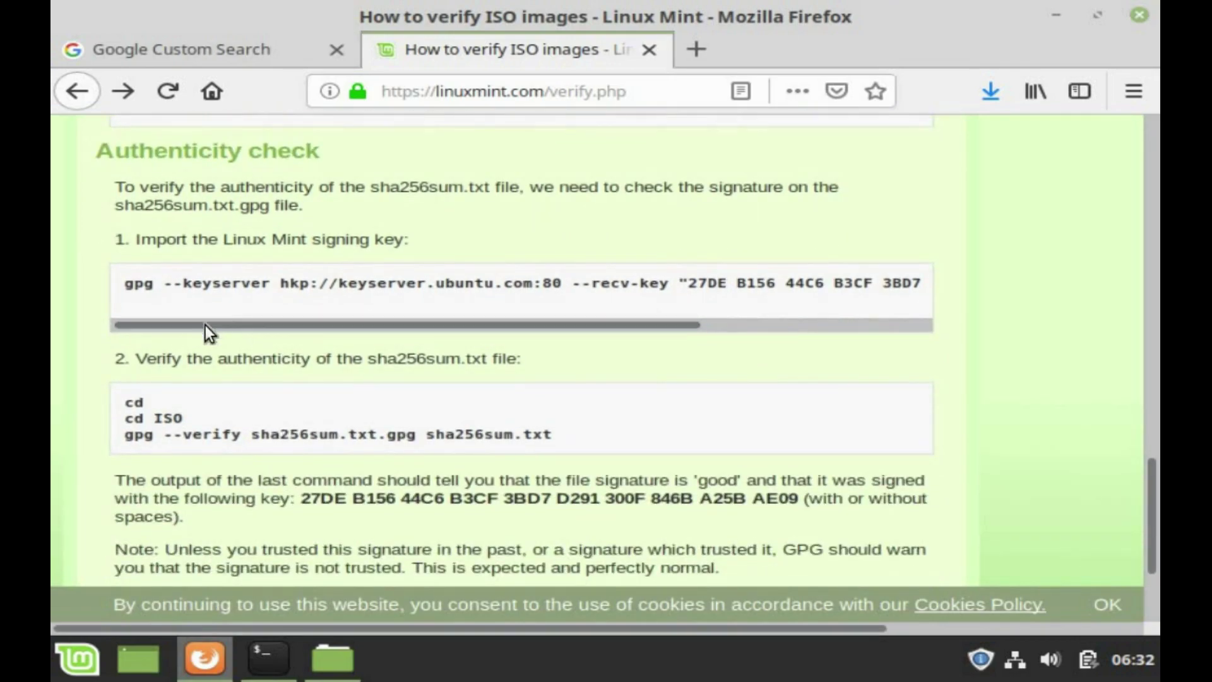
left_click_drag(128, 280, 930, 282)
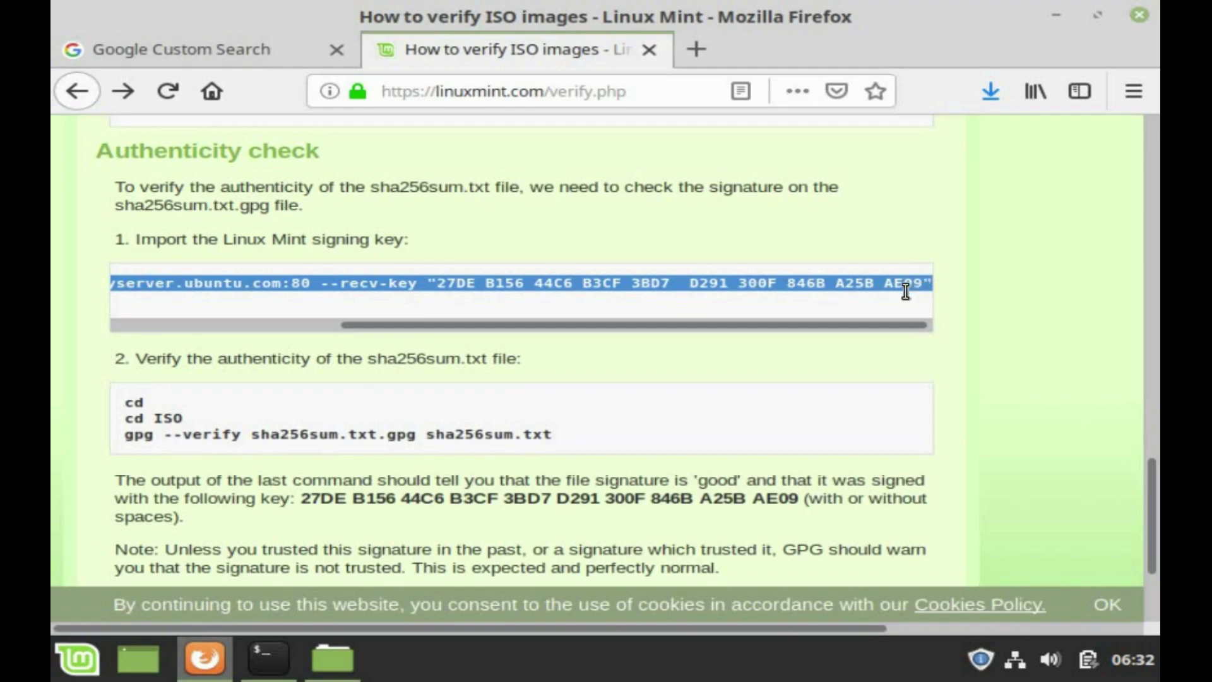
- Switch back to the terminal and run clear to empty its screen
left_click(285, 658)
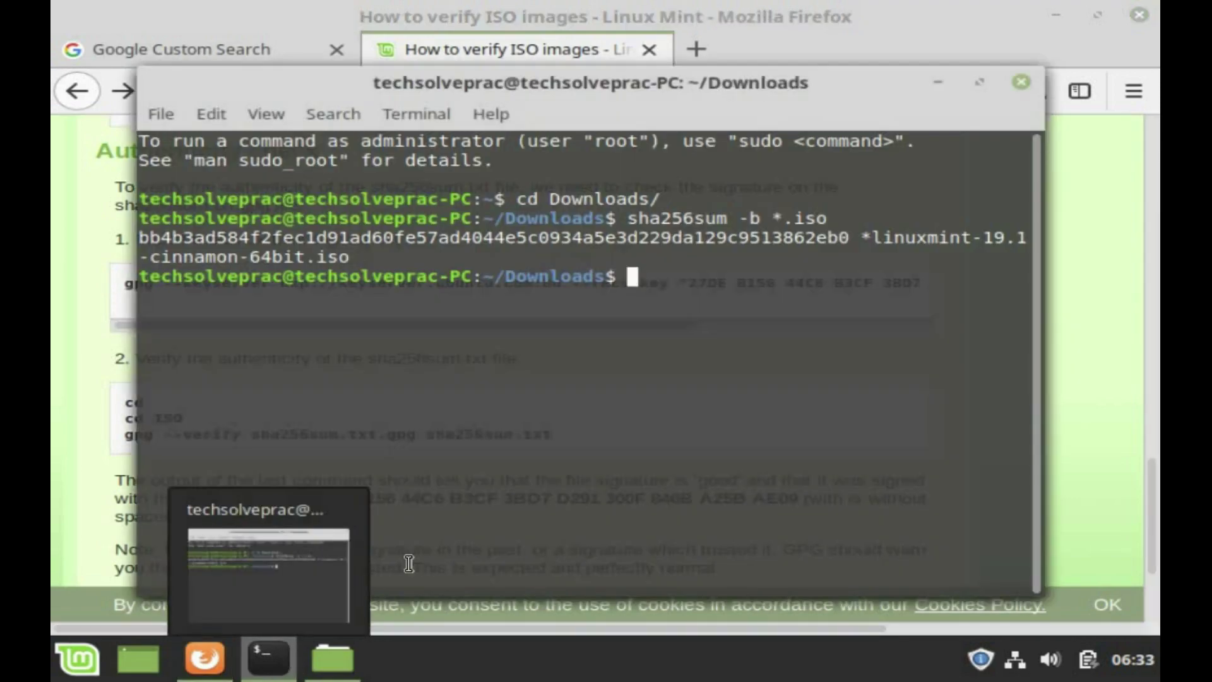
right_click(664, 286)
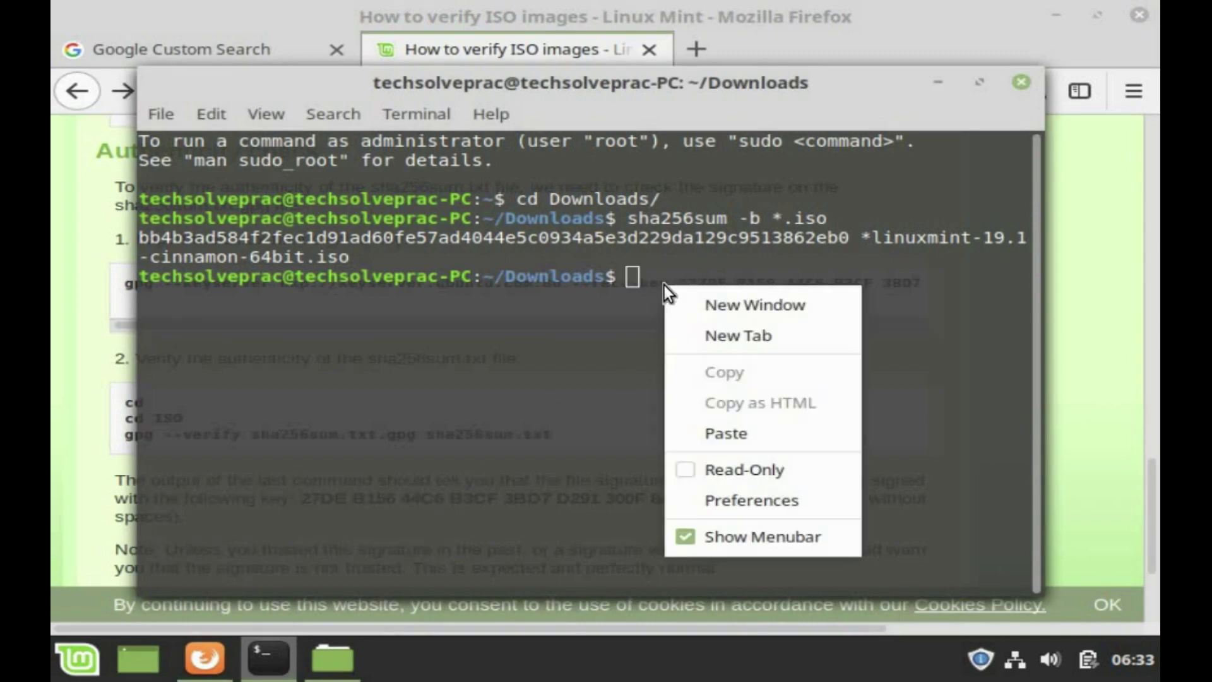
left_click(658, 283)
type("clear")
key("Return")
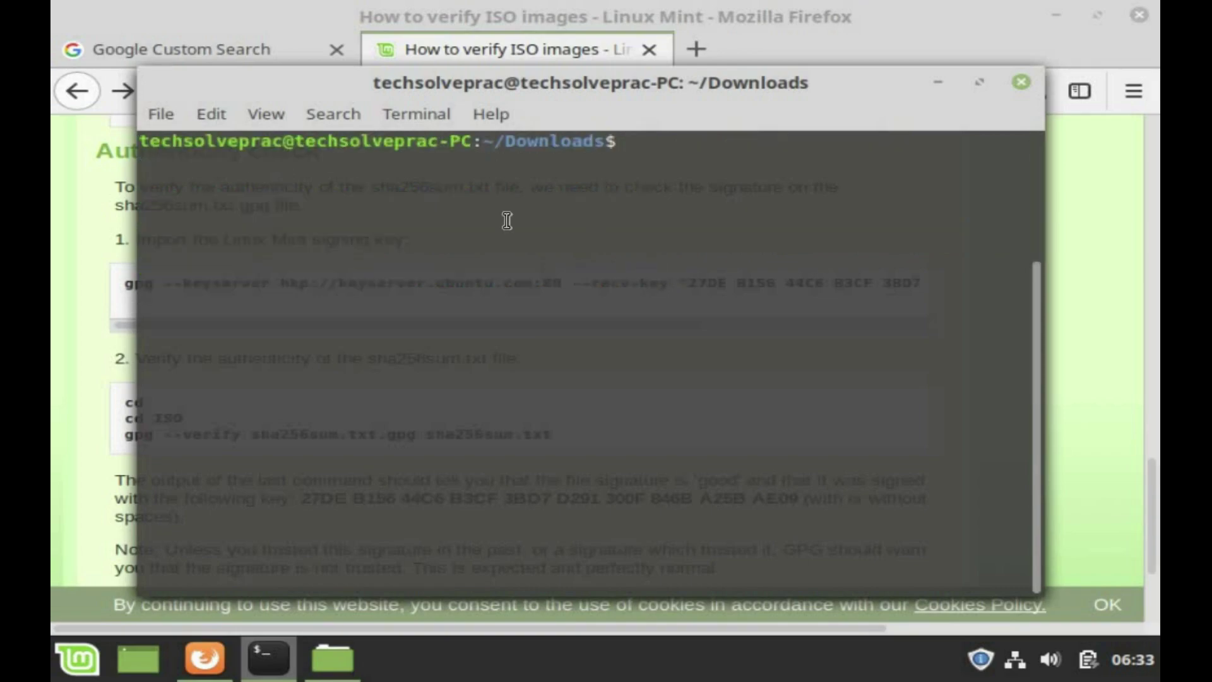
- Paste and run the copied gpg command to import the Linux Mint signing key from hkp://keyserver.ubuntu.com:80
right_click(640, 189)
left_click(699, 336)
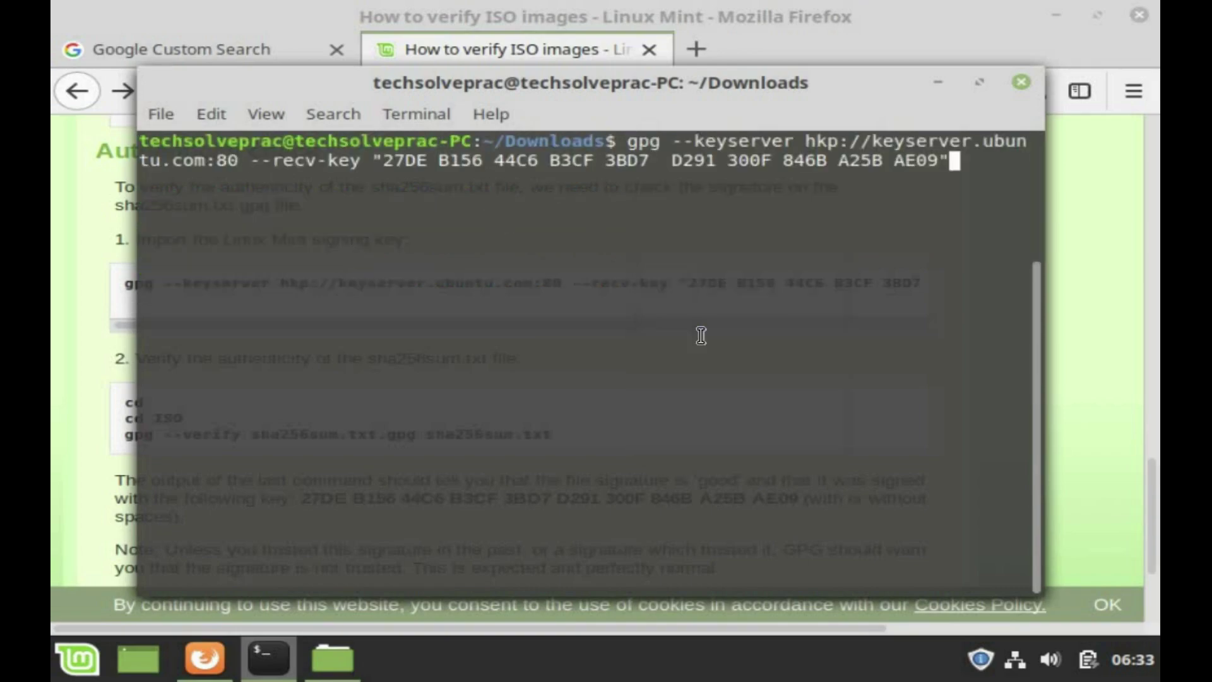
key("Return")
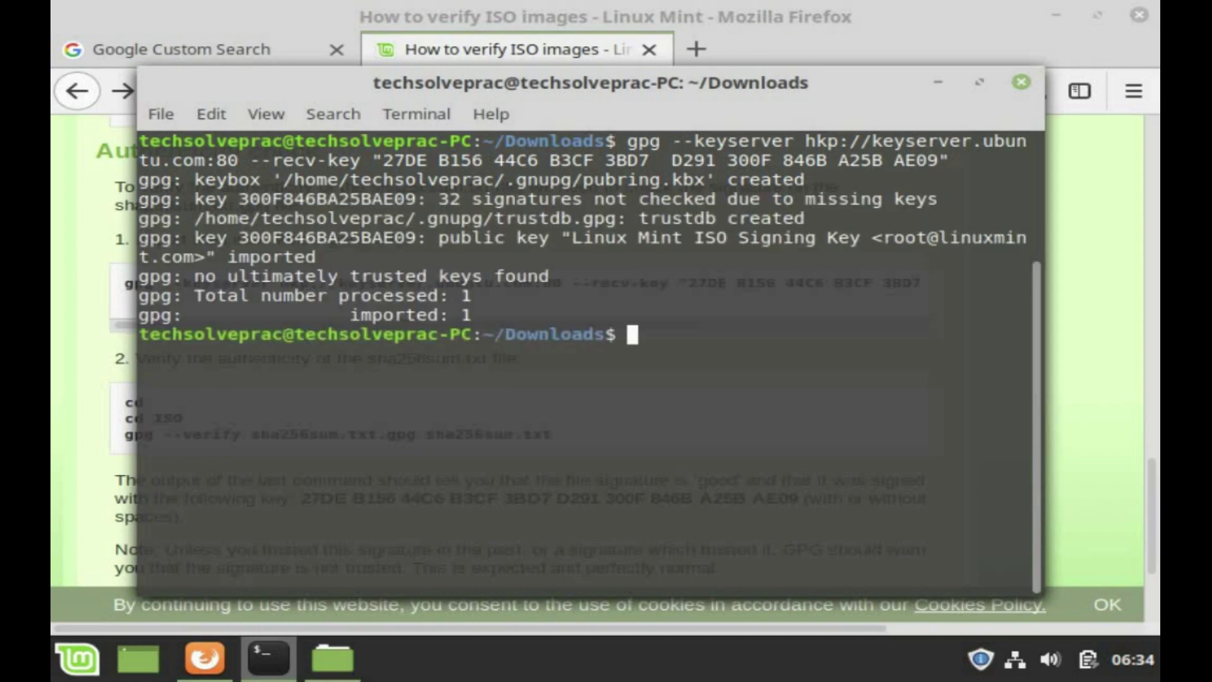
- Run gpg --verify sha256sum.txt.gpg sha256sum.txt to check the signature of the checksum file
type("gpg")
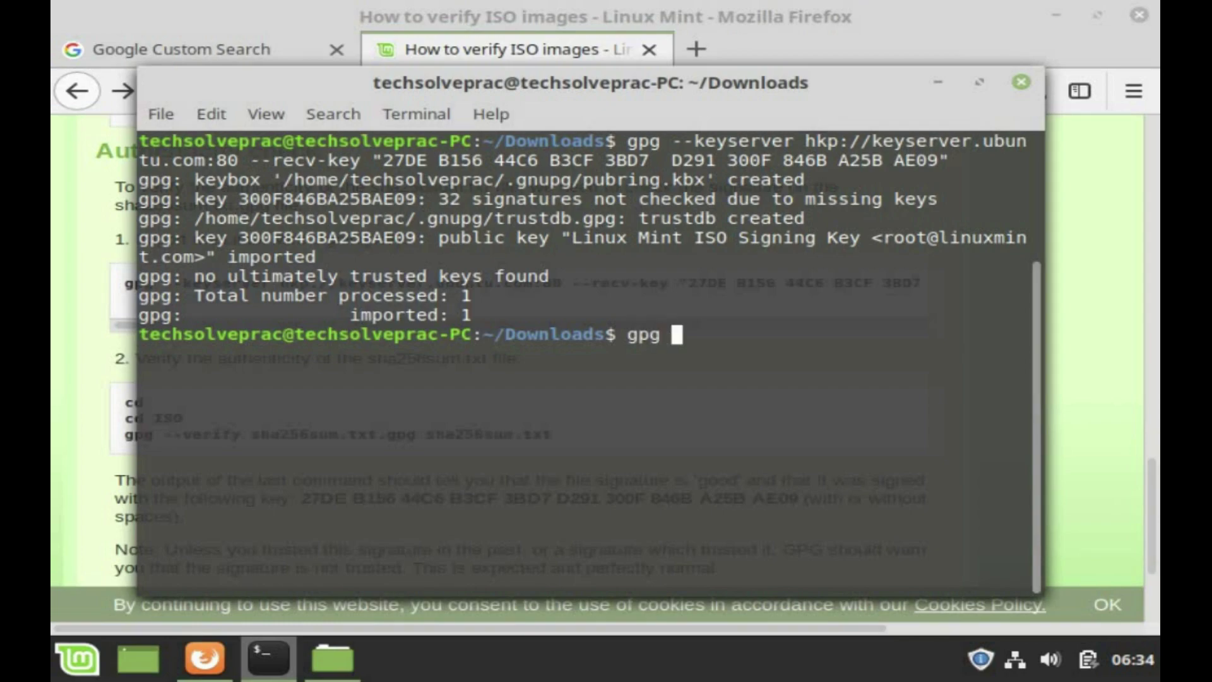
type(" --verify")
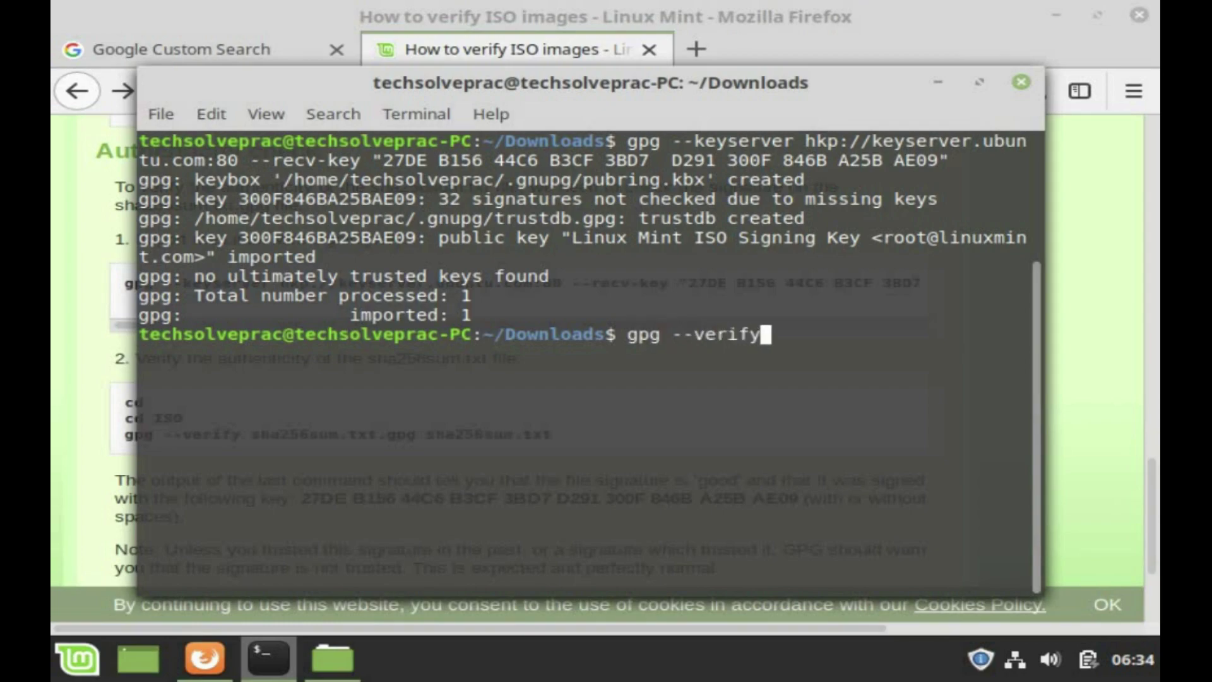
type(" sha256sum")
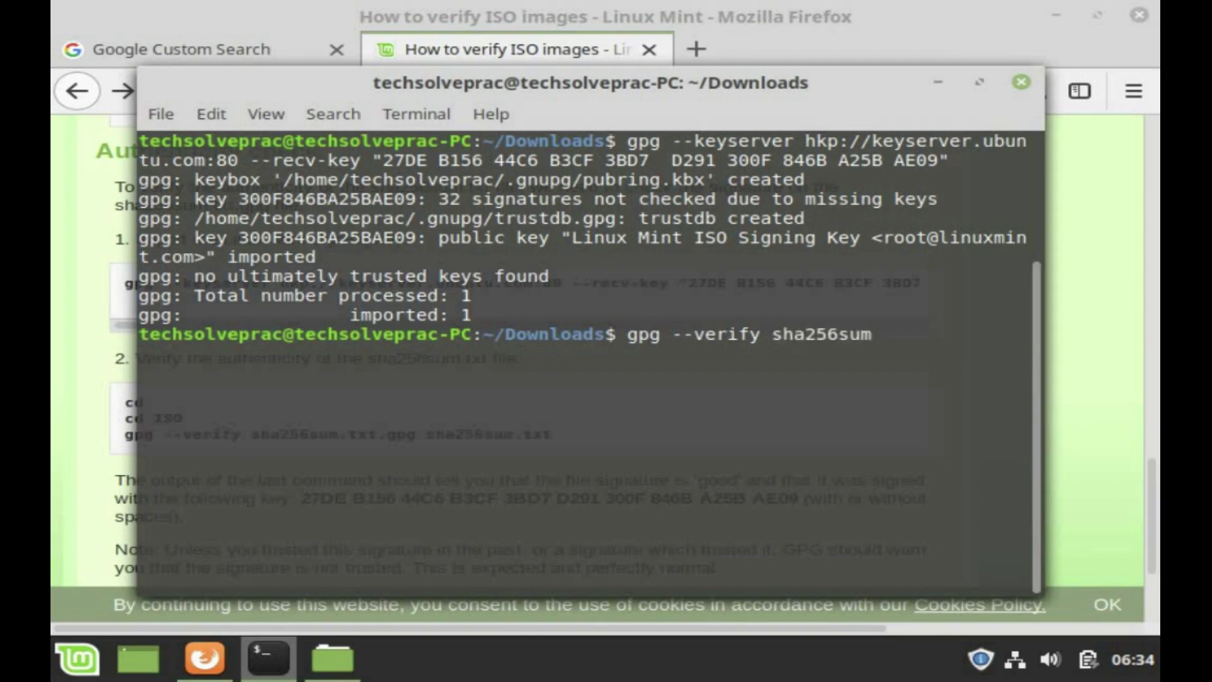
type(".txt")
type(".gpg")
type(" sha")
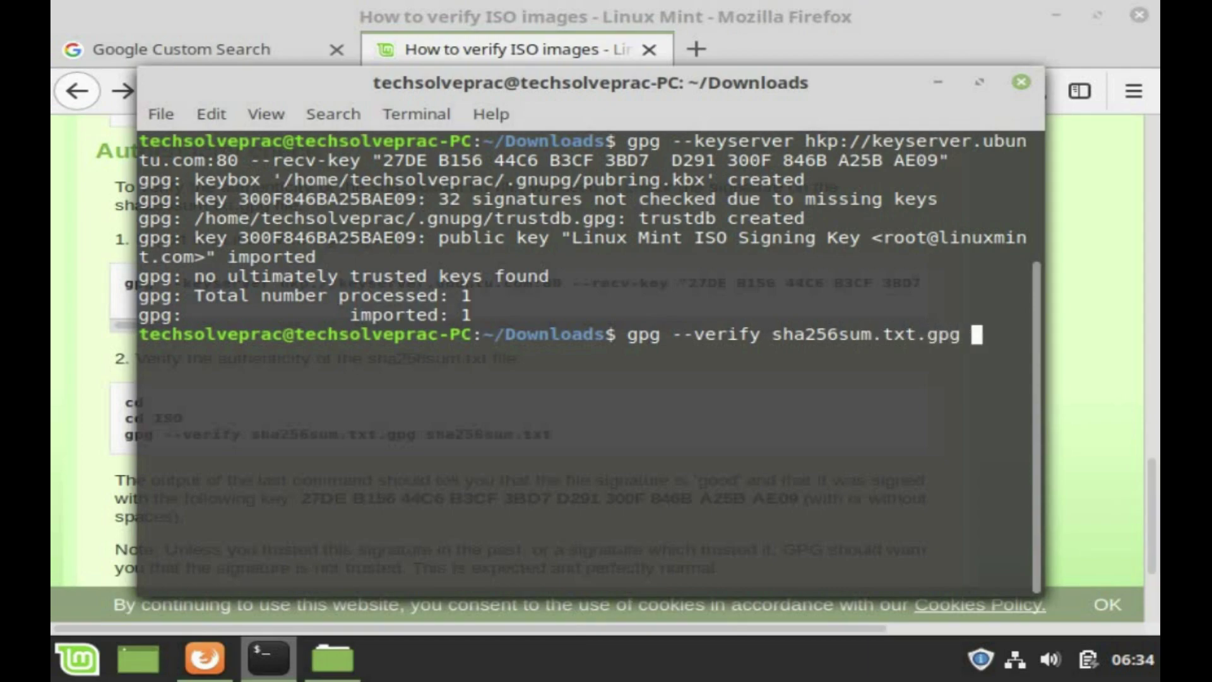
type("256")
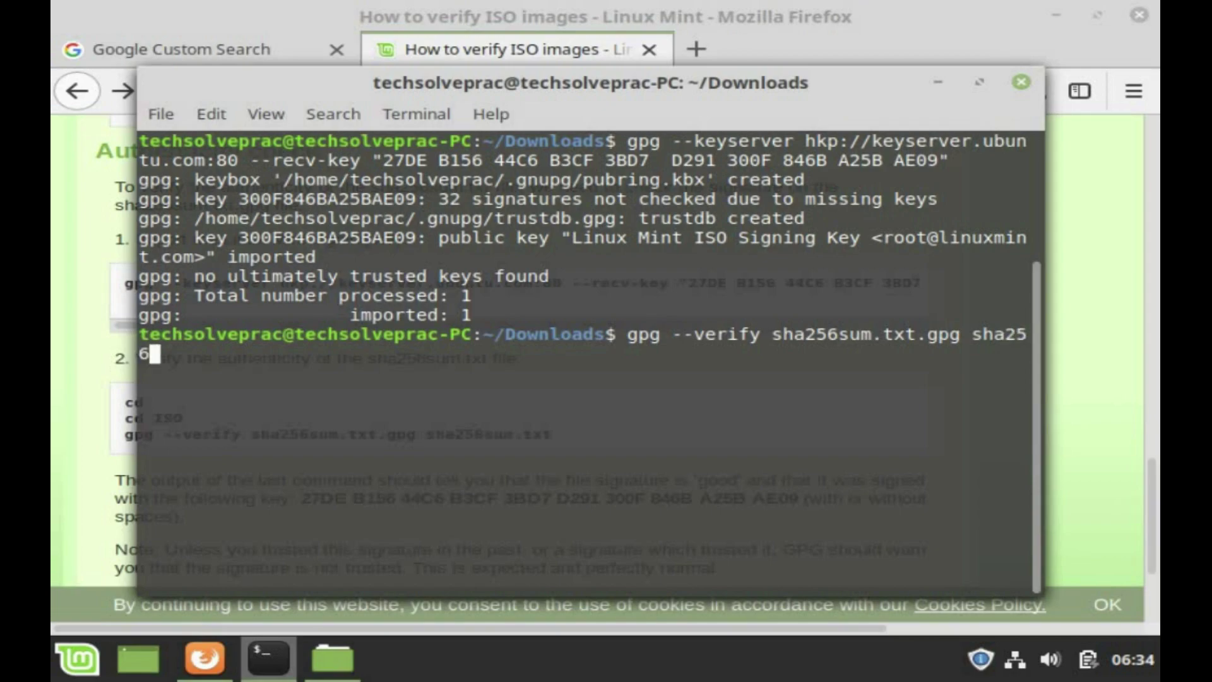
type("sum.tct")
key("BackSpace")
key("BackSpace")
type("xt")
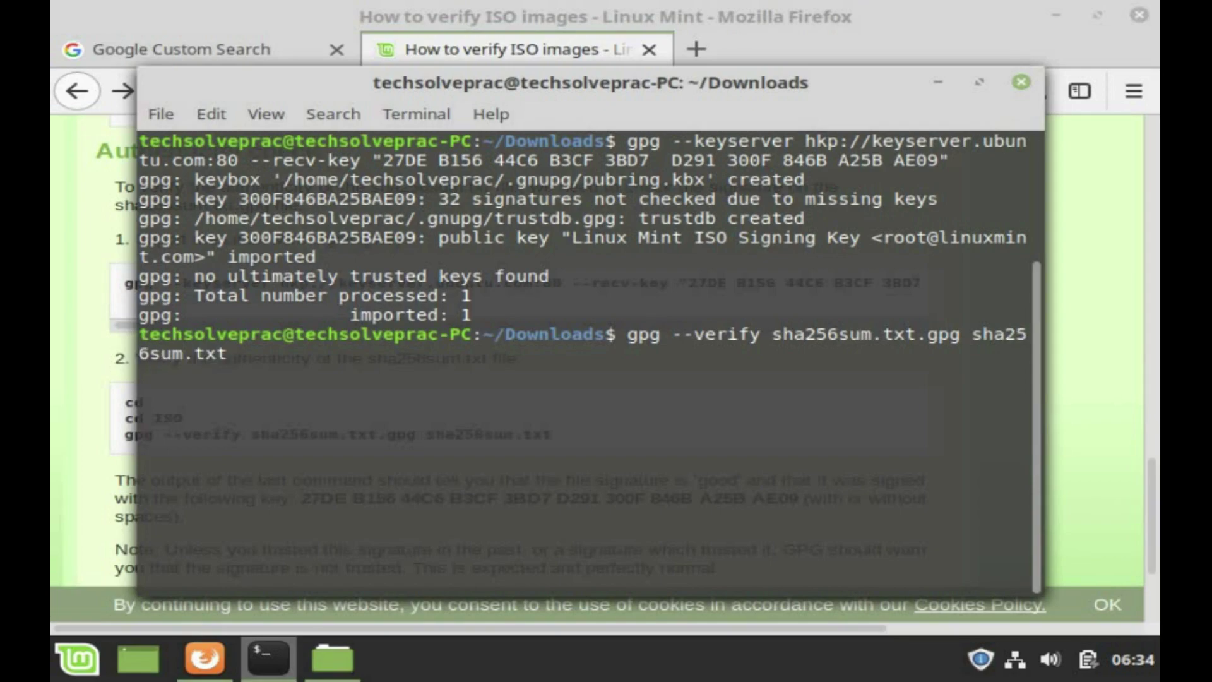
key("Return")
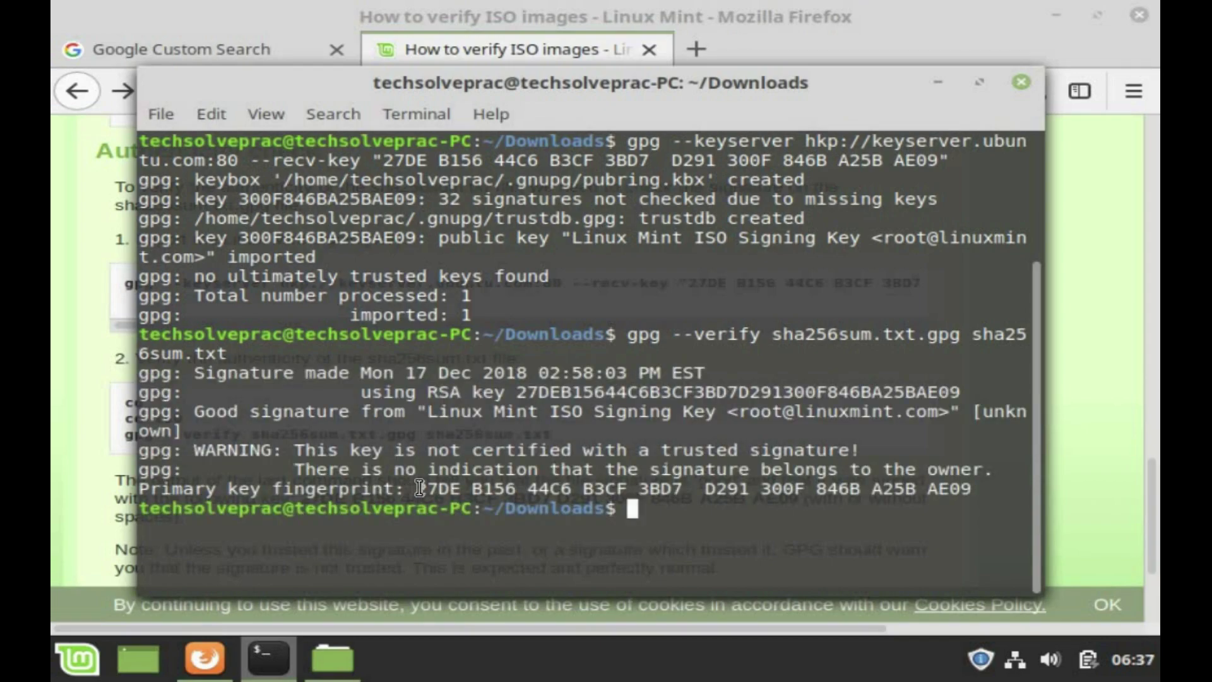
- Compare the primary key fingerprint in the terminal output with the signing key published on the verification page
left_click_drag(417, 489, 978, 491)
key("alt+Tab")
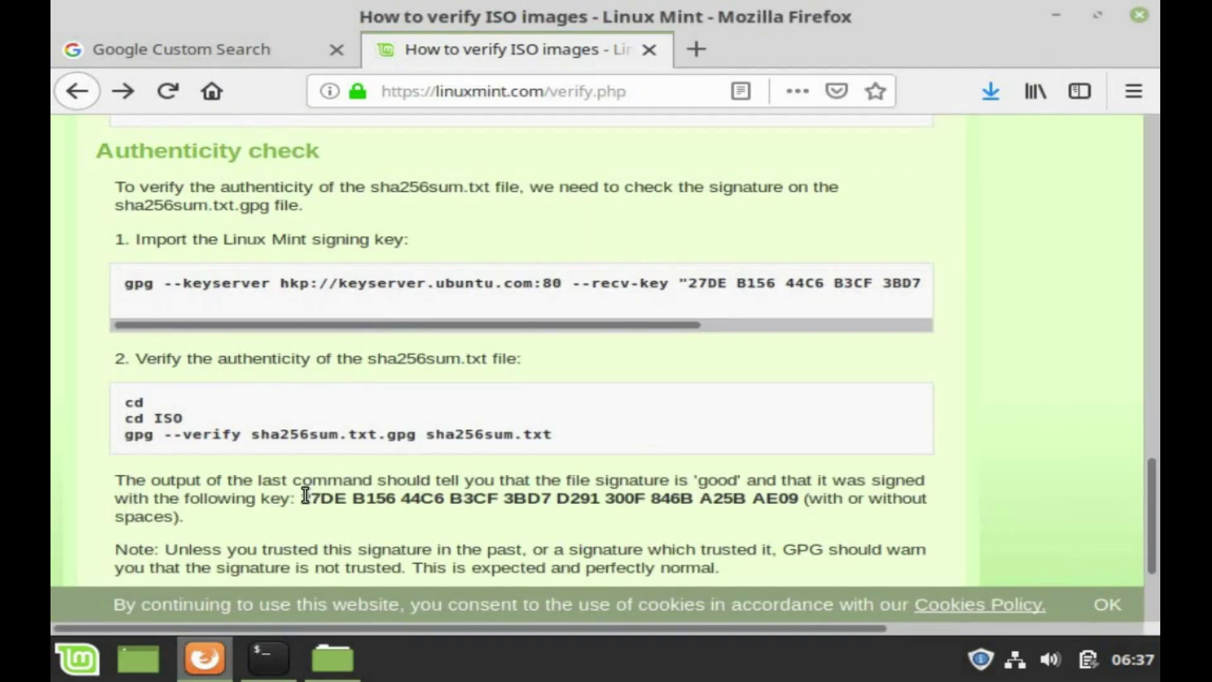
left_click_drag(303, 498, 805, 502)
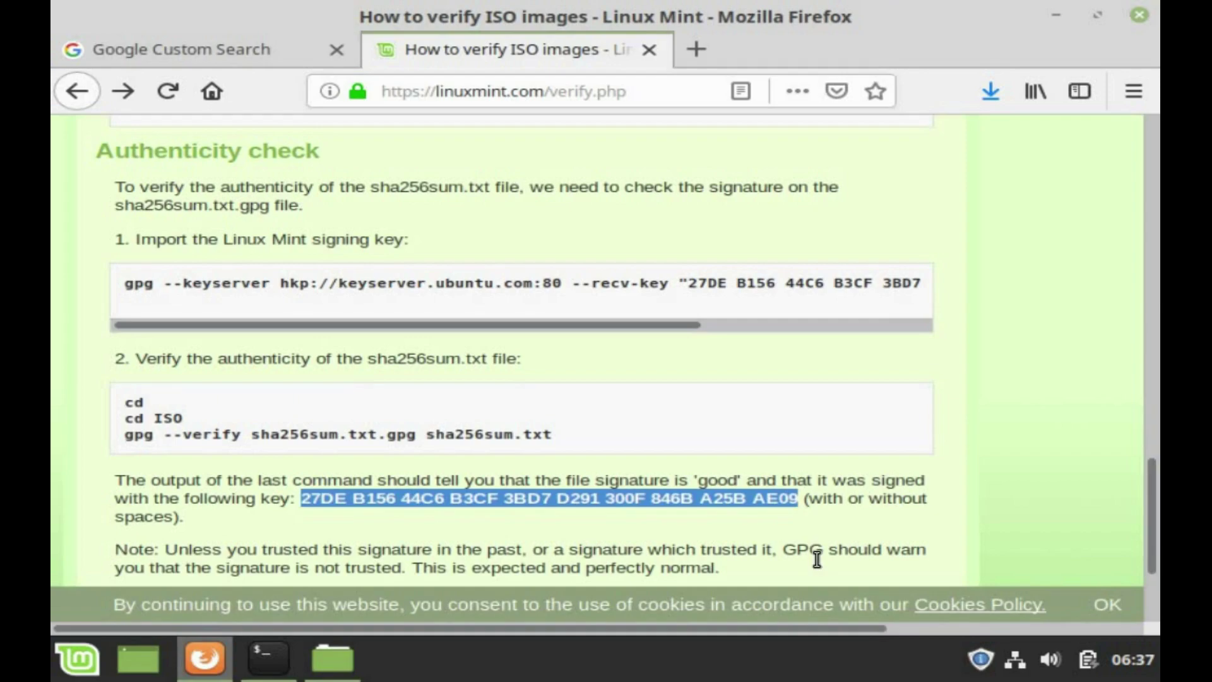
key("alt+Tab")
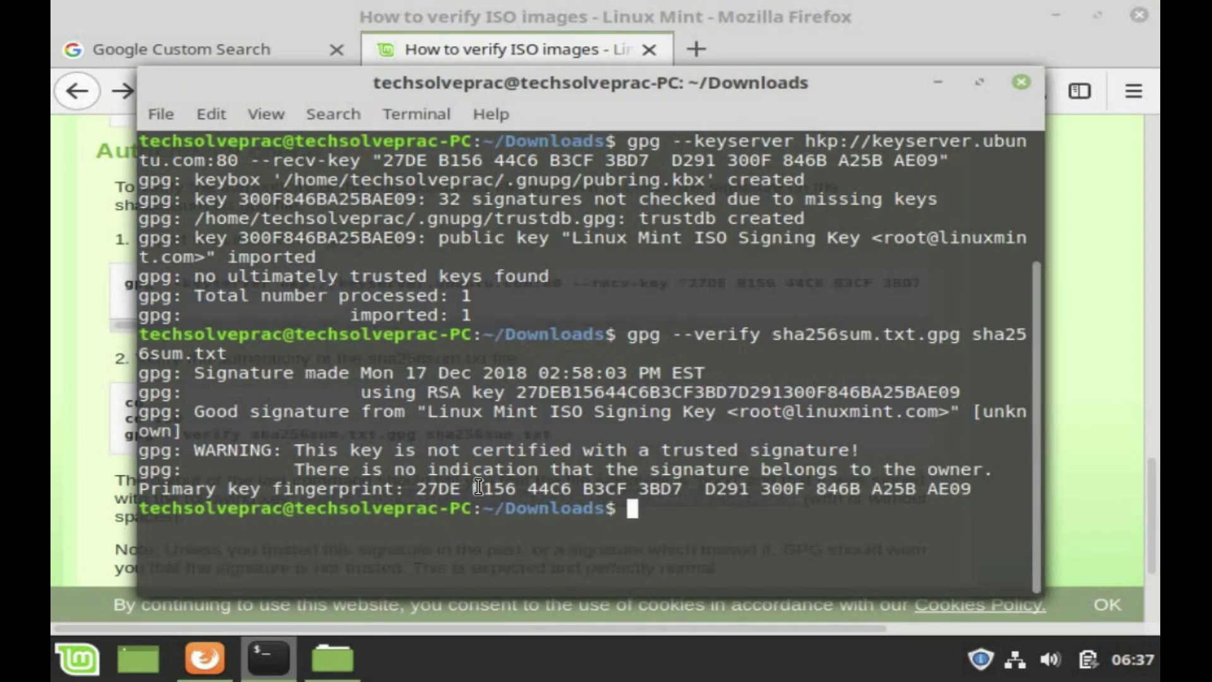
key("alt+Tab")
key("alt+Tab")
left_click_drag(450, 489, 637, 489)
left_click_drag(870, 481, 938, 490)
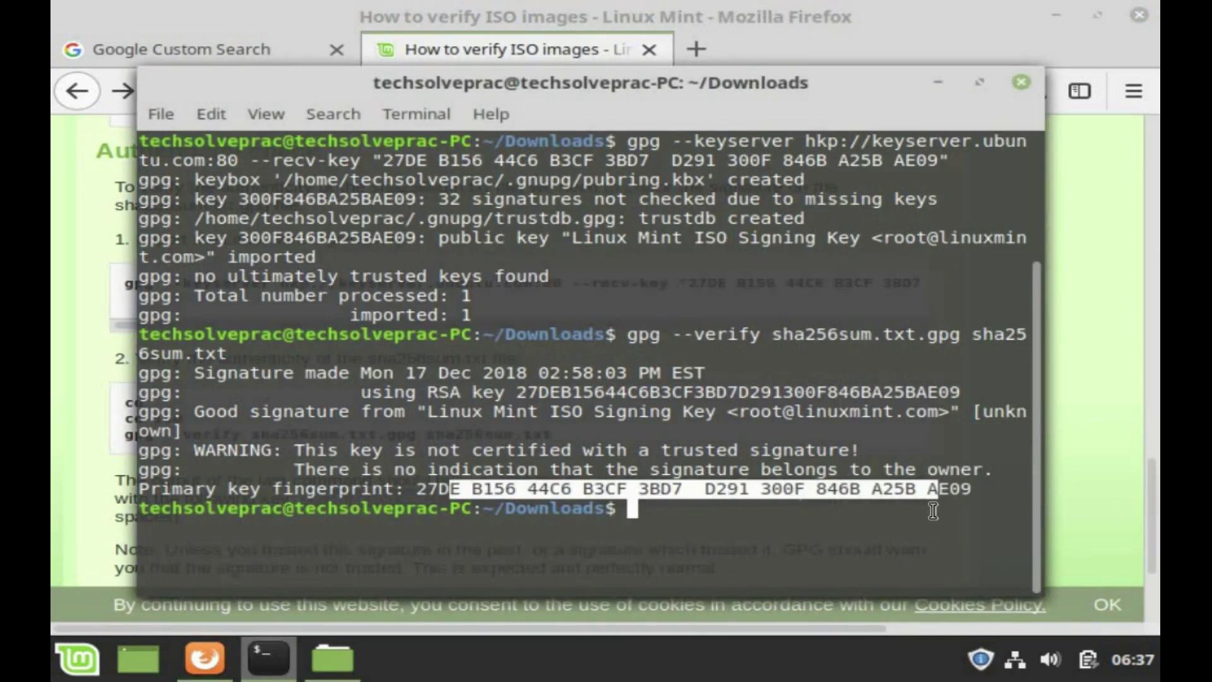
left_click(714, 513)
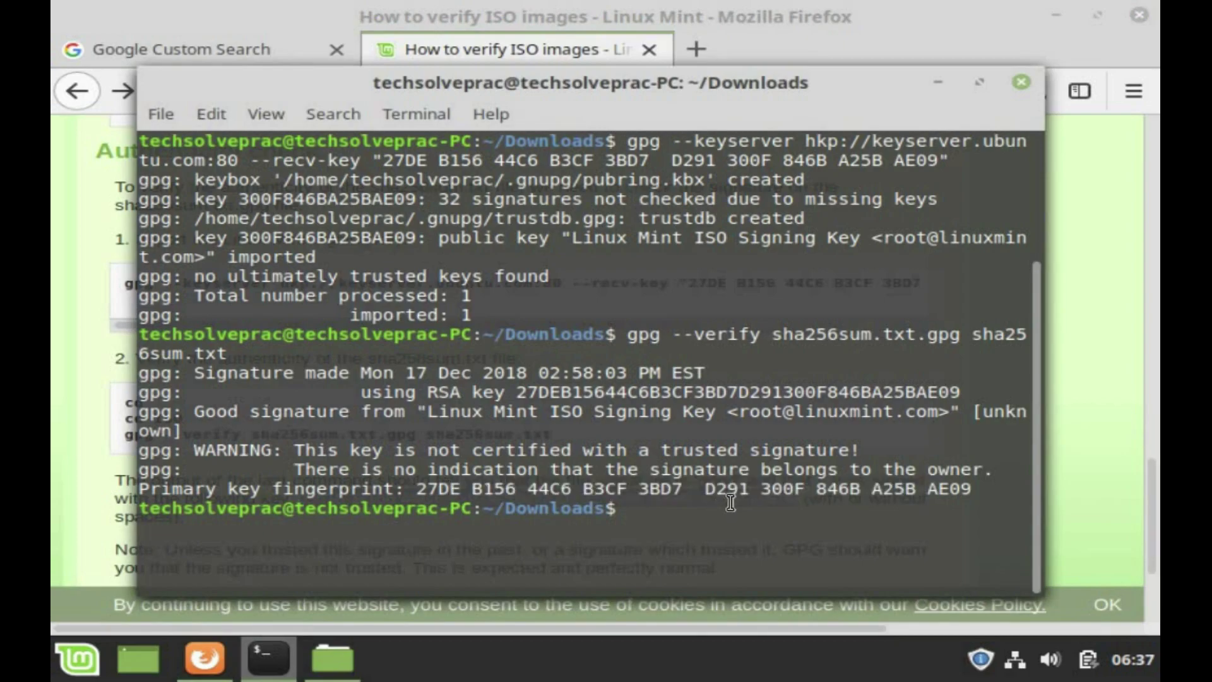
key("alt+Tab")
key("alt+Tab")
left_click(708, 517)
- Exit the terminal session and close the Firefox window
type("exit")
key("Return")
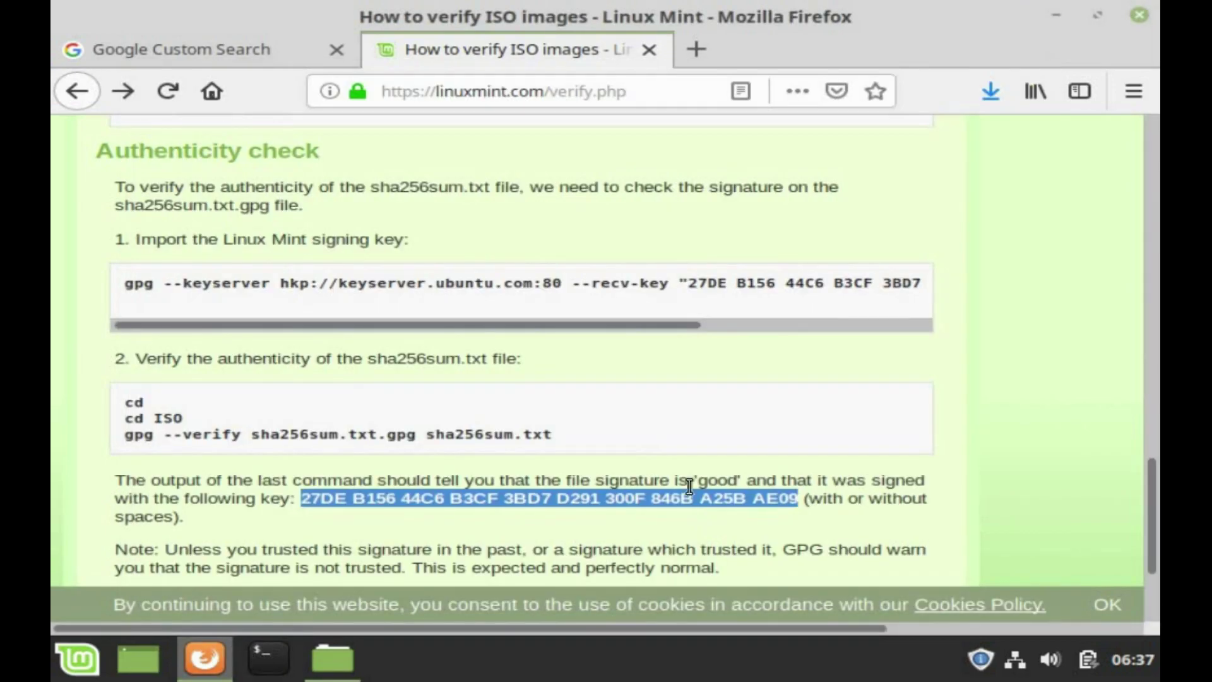
left_click(1141, 17)
left_click(807, 384)
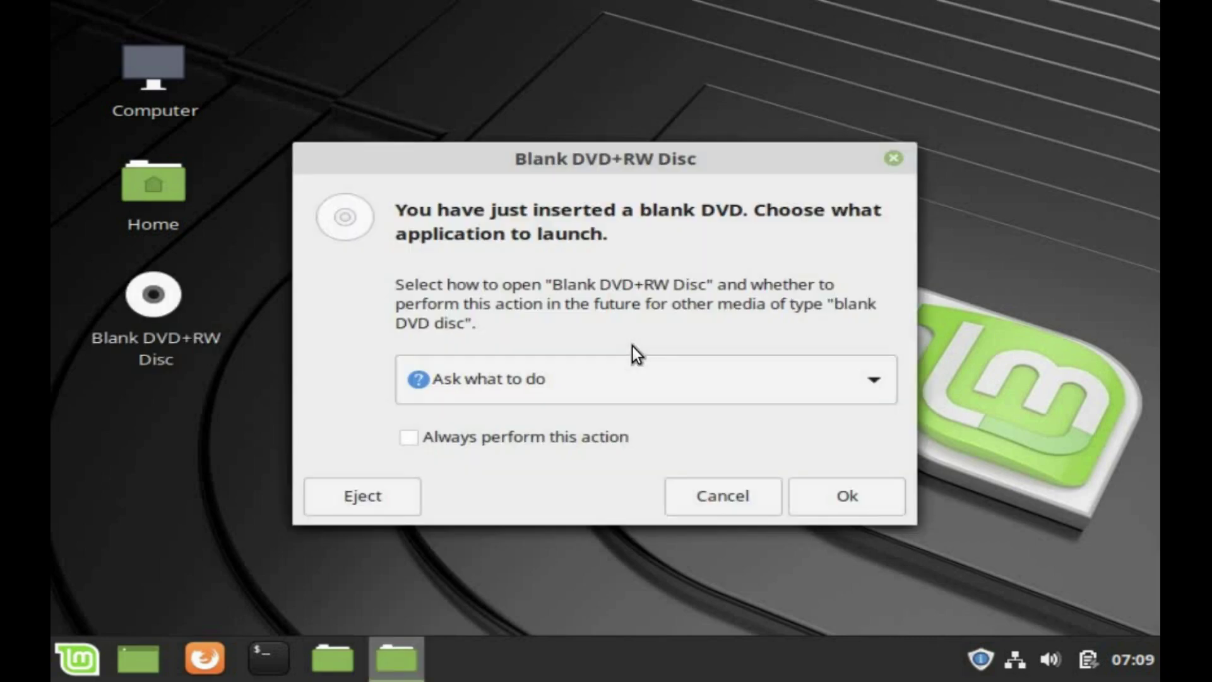
- Dismiss the blank DVD prompt and run sudo apt install xfburn in a terminal, entering the account password and accepting with y
left_click(892, 159)
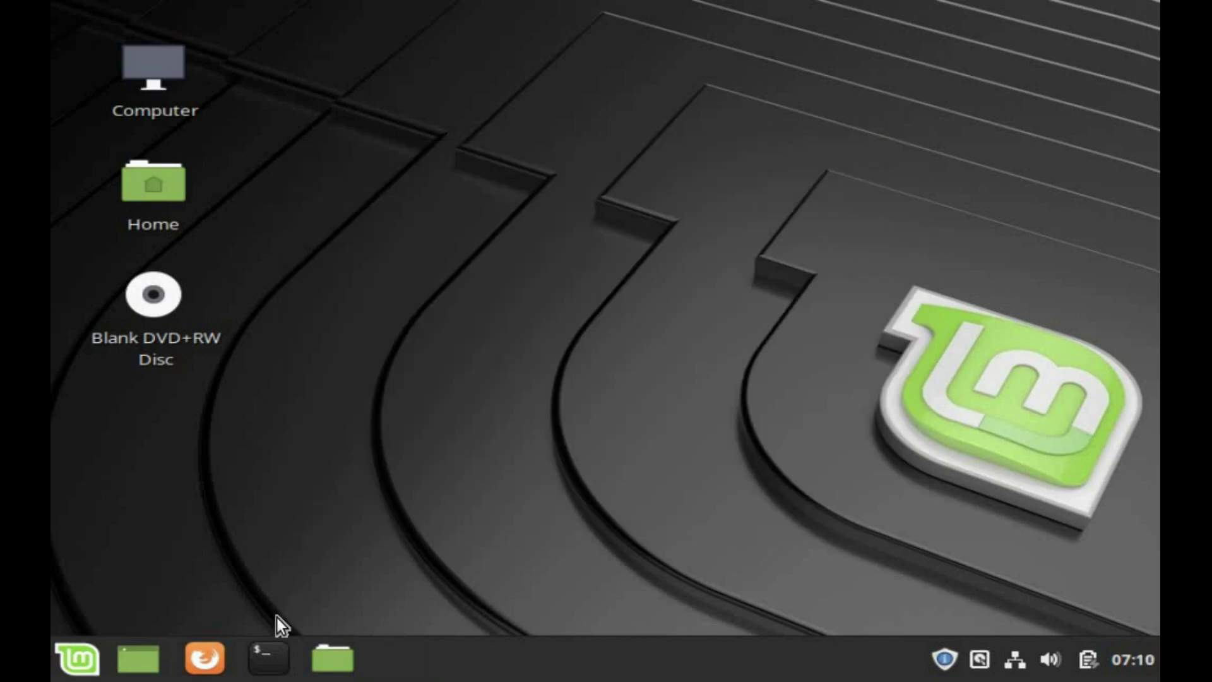
left_click(265, 660)
type("sudo ")
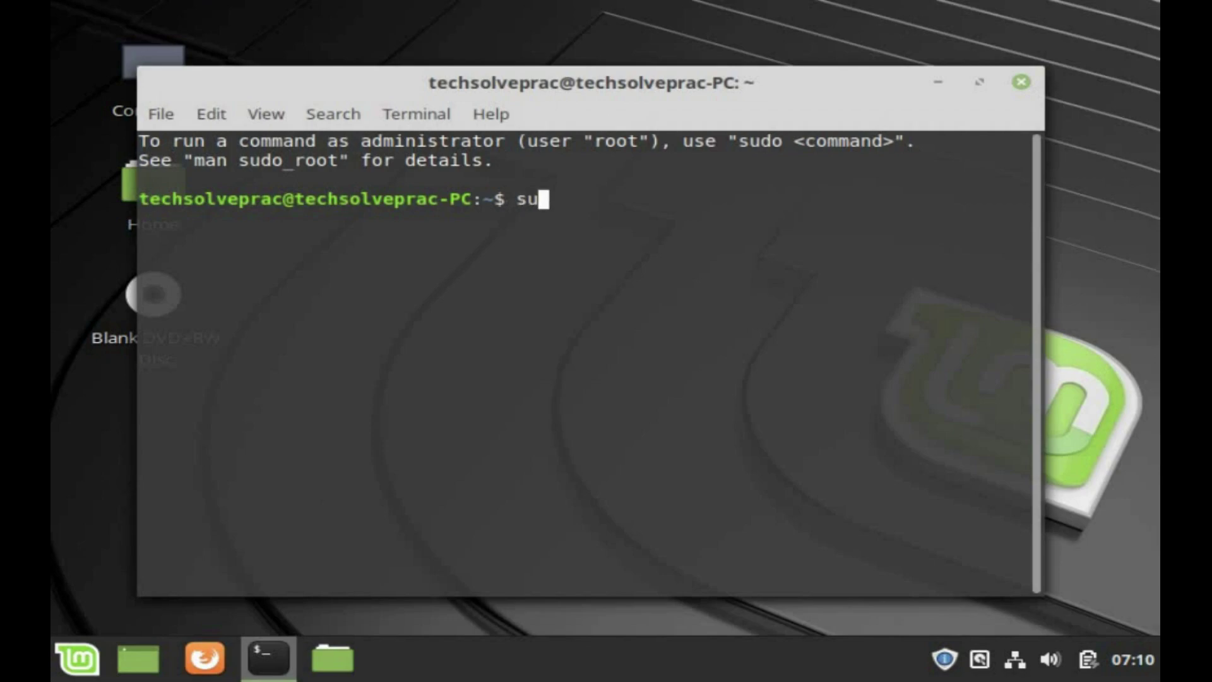
type("apt install")
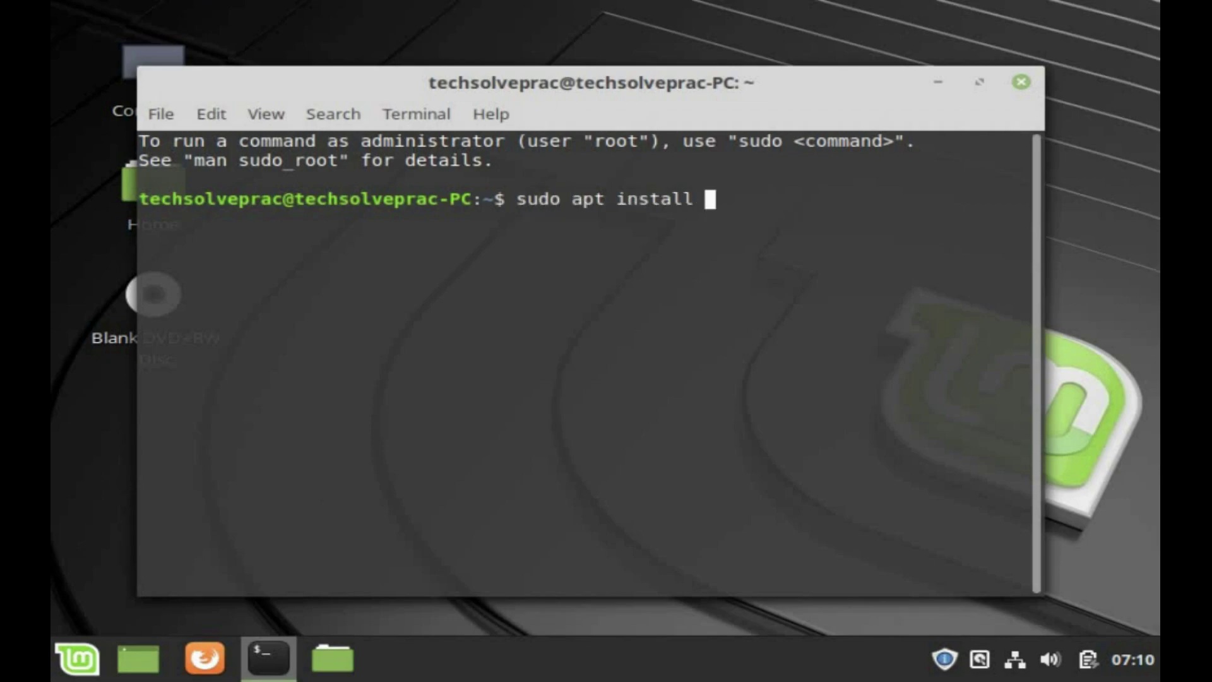
type(" xfburn")
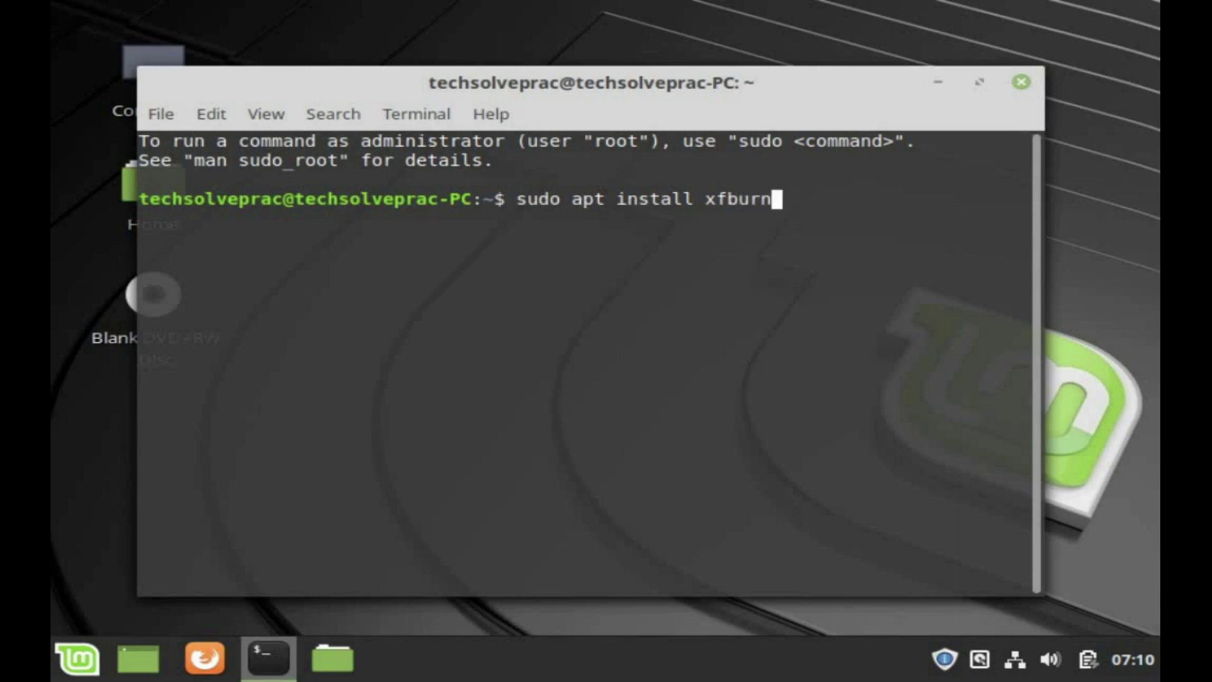
key("Return")
type("****")
key("Return")
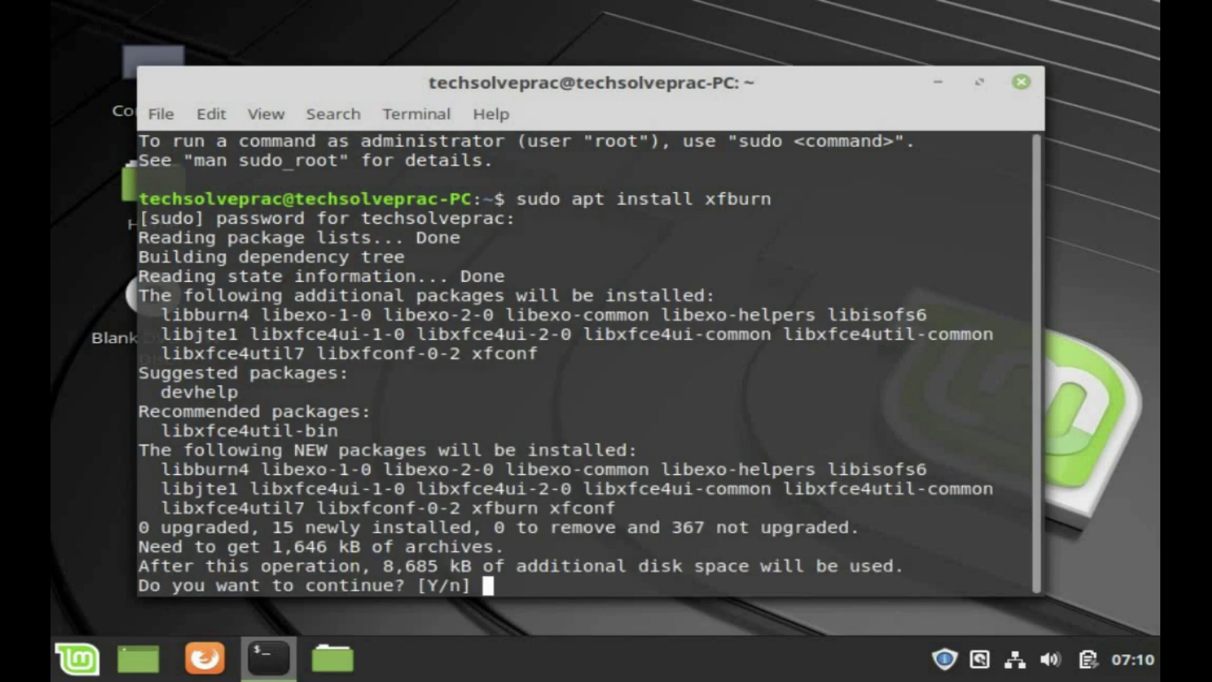
type("y")
key("Return")
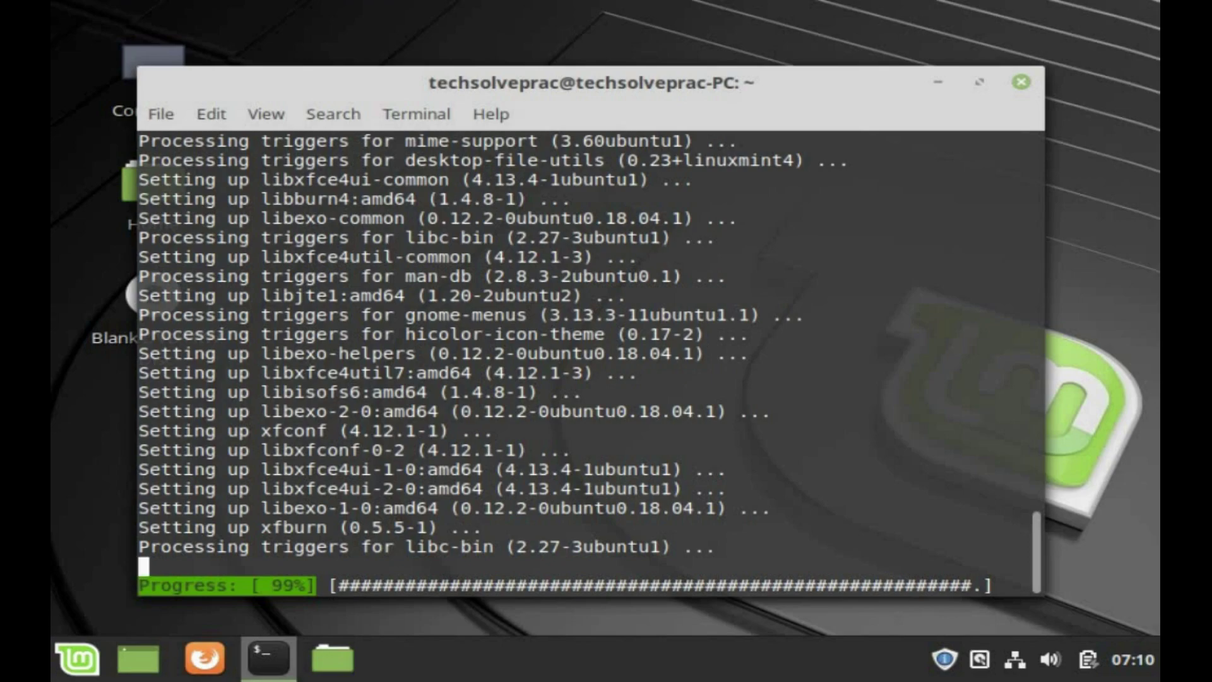
- Launch xfburn from the terminal and choose linuxmint-19.1-cinnamon-64bit.iso from Downloads as the image to burn
type("xfburn")
key("Return")
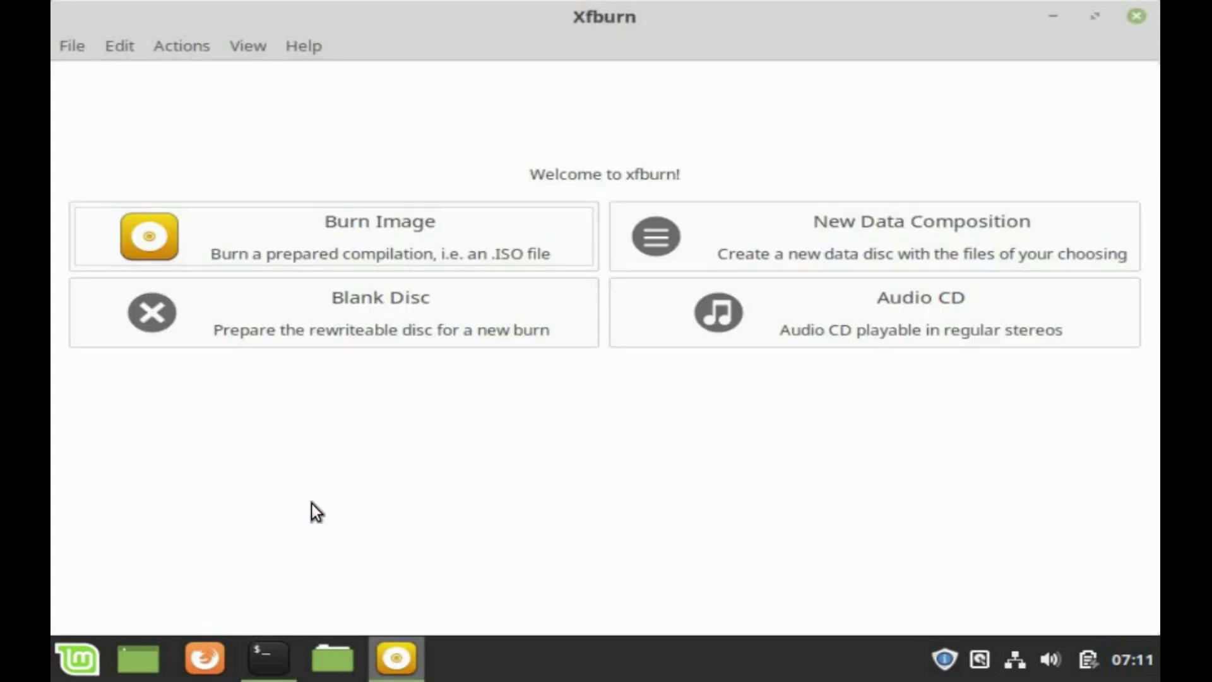
left_click(351, 249)
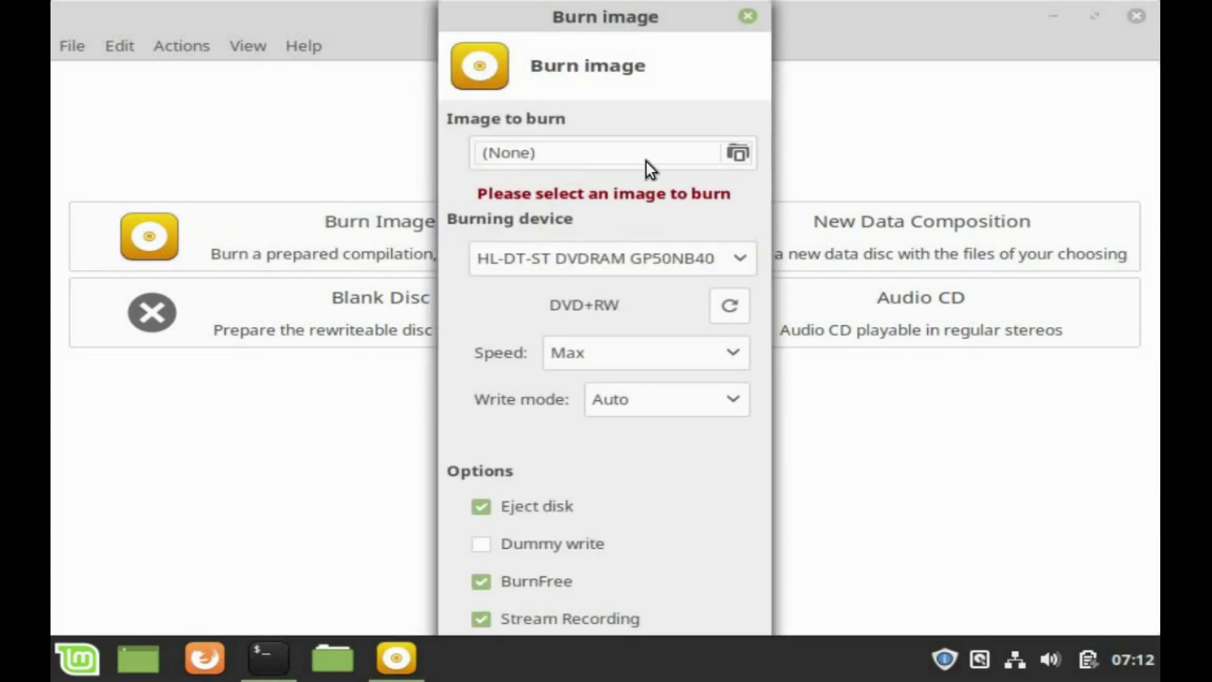
left_click(737, 155)
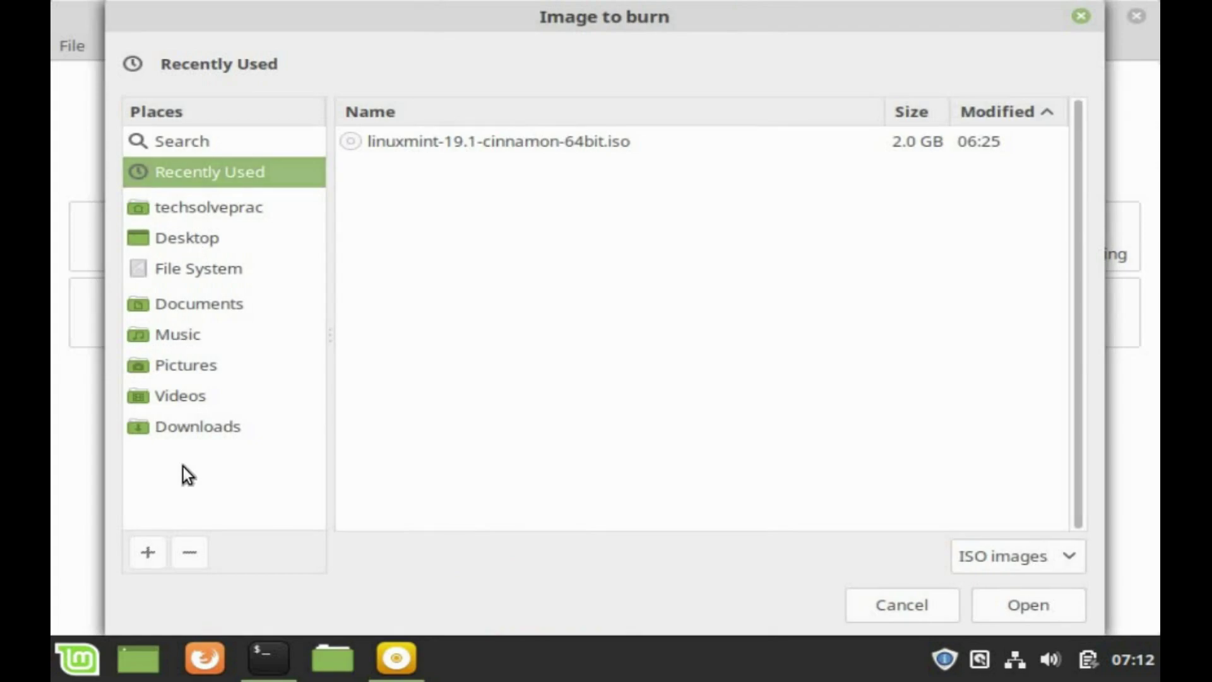
left_click(184, 429)
left_click(503, 152)
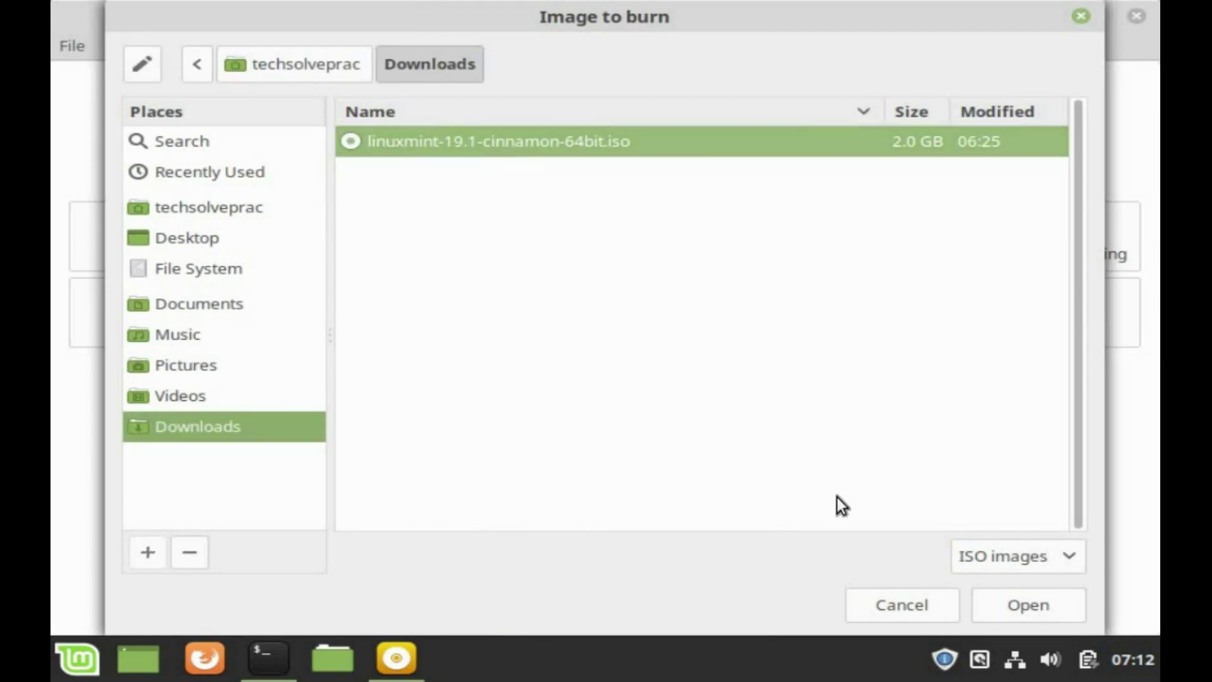
left_click(1020, 610)
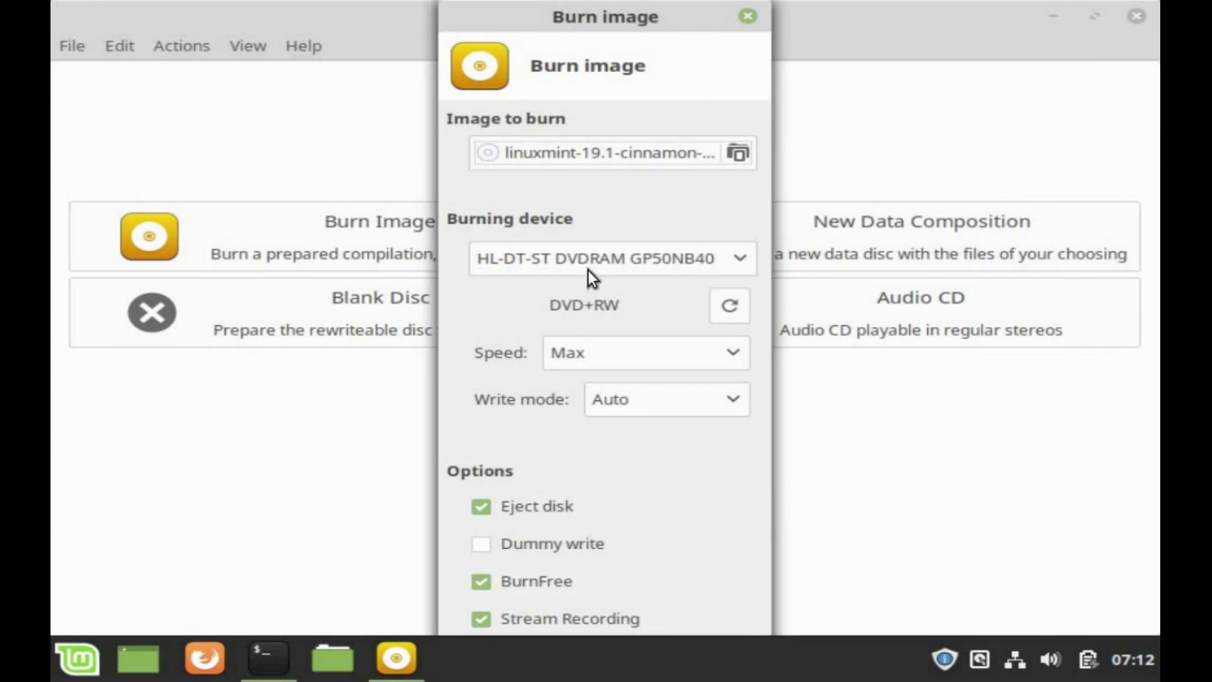
- Minimize the open windows and set the display resolution to 1024 x 768 (4:3), keeping the new configuration
left_click(1055, 15)
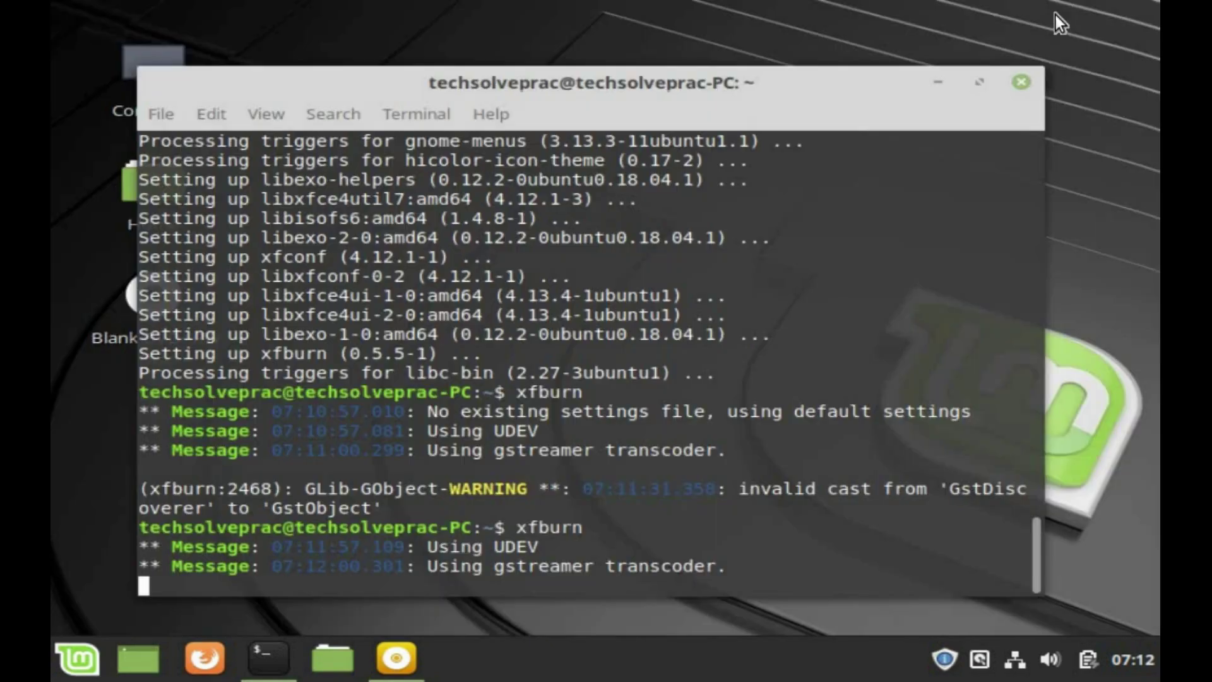
left_click(934, 82)
right_click(490, 188)
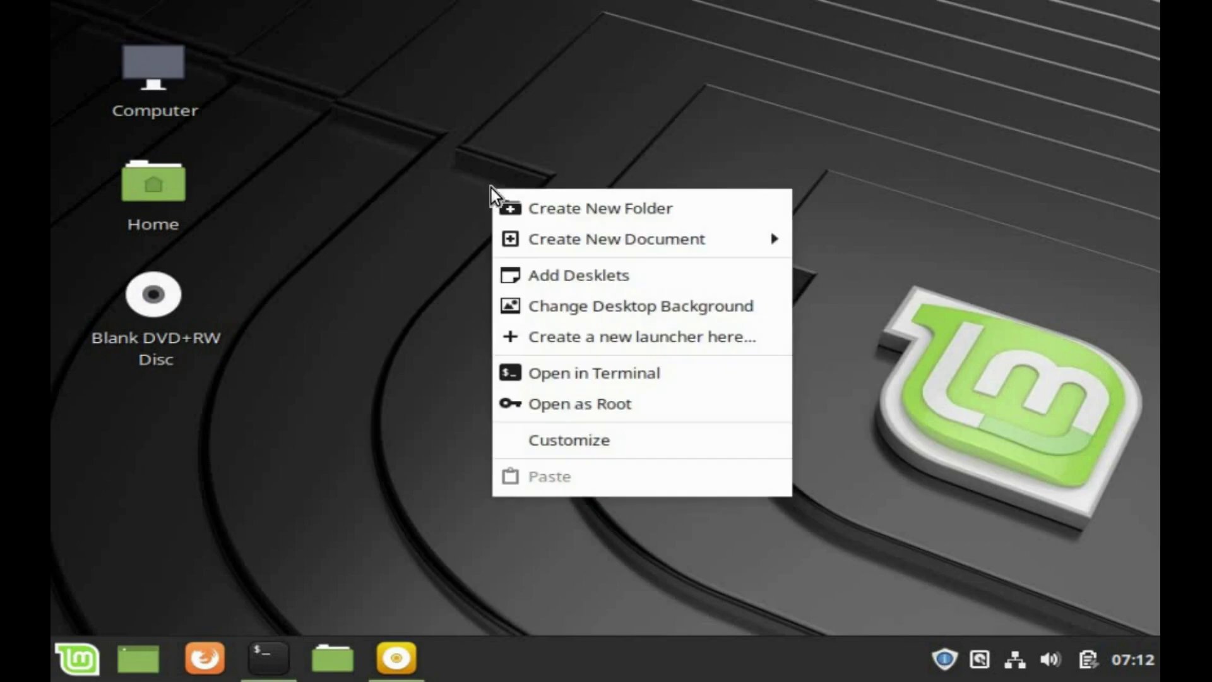
left_click(78, 663)
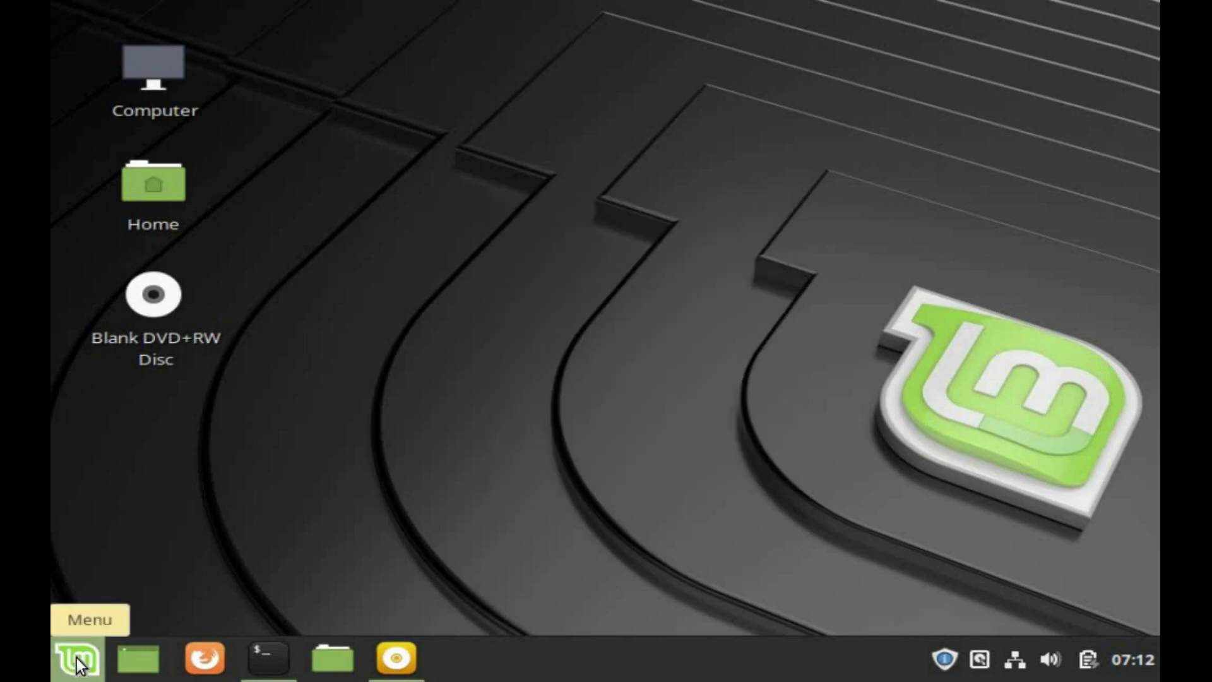
left_click(78, 663)
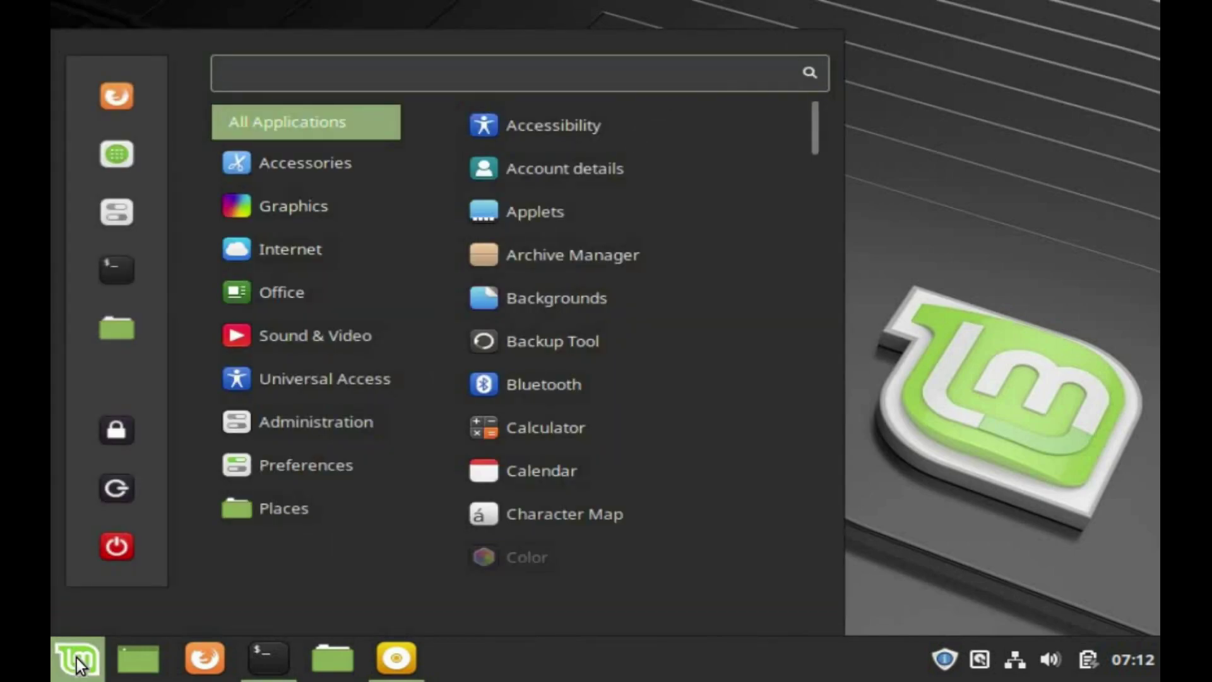
type("displ")
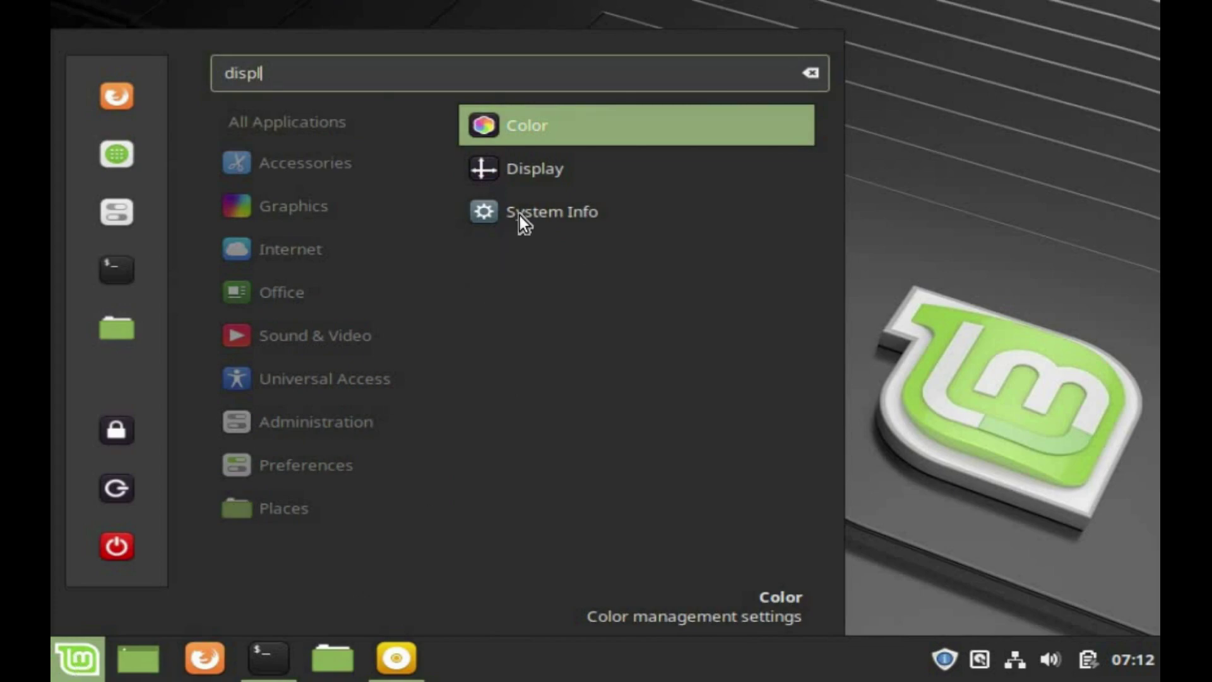
left_click(531, 167)
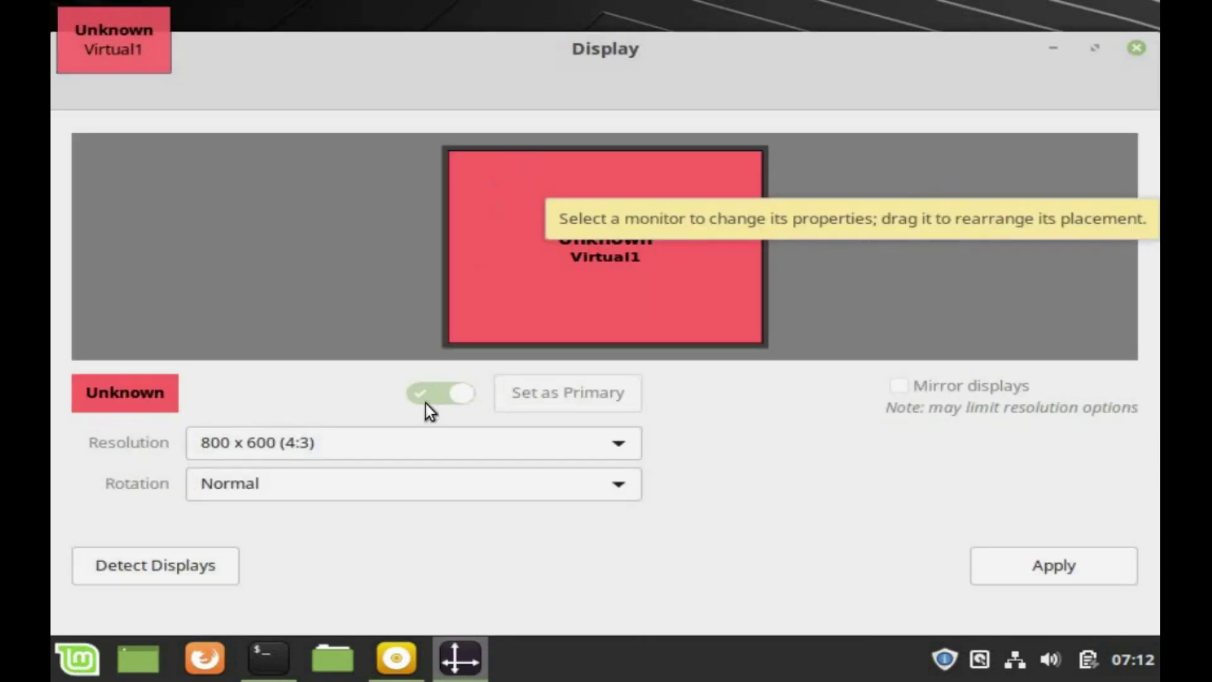
left_click(380, 444)
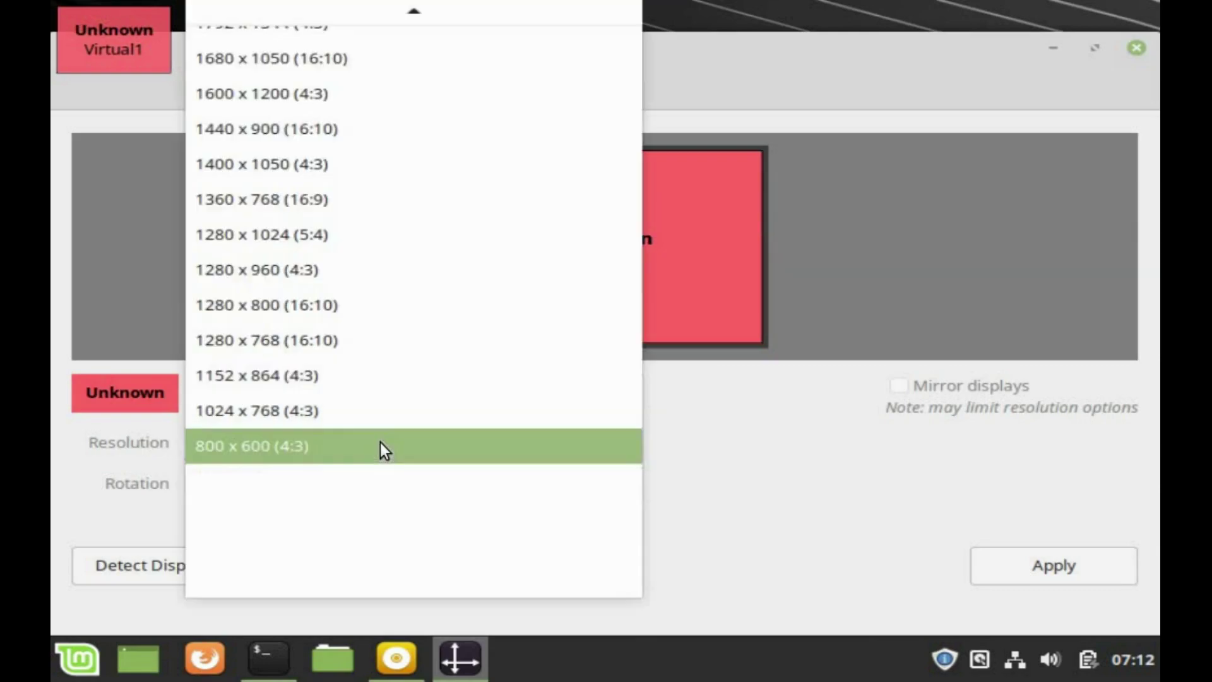
left_click(367, 412)
left_click(1008, 573)
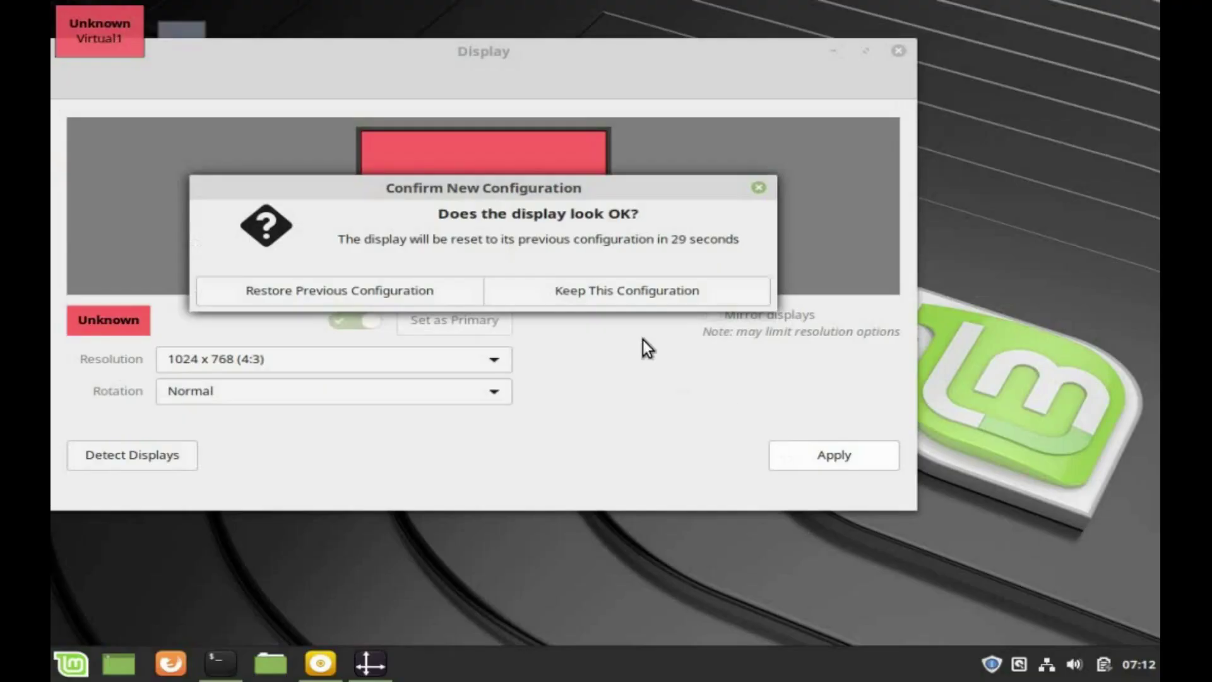
left_click(627, 293)
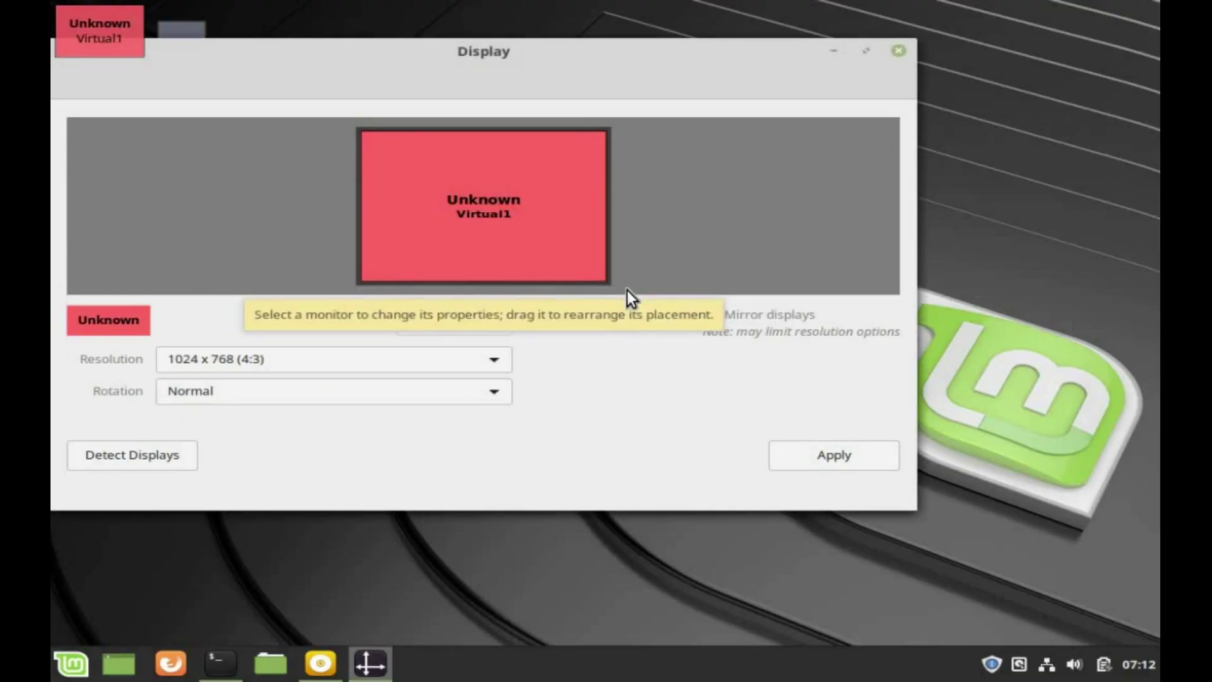
left_click(898, 51)
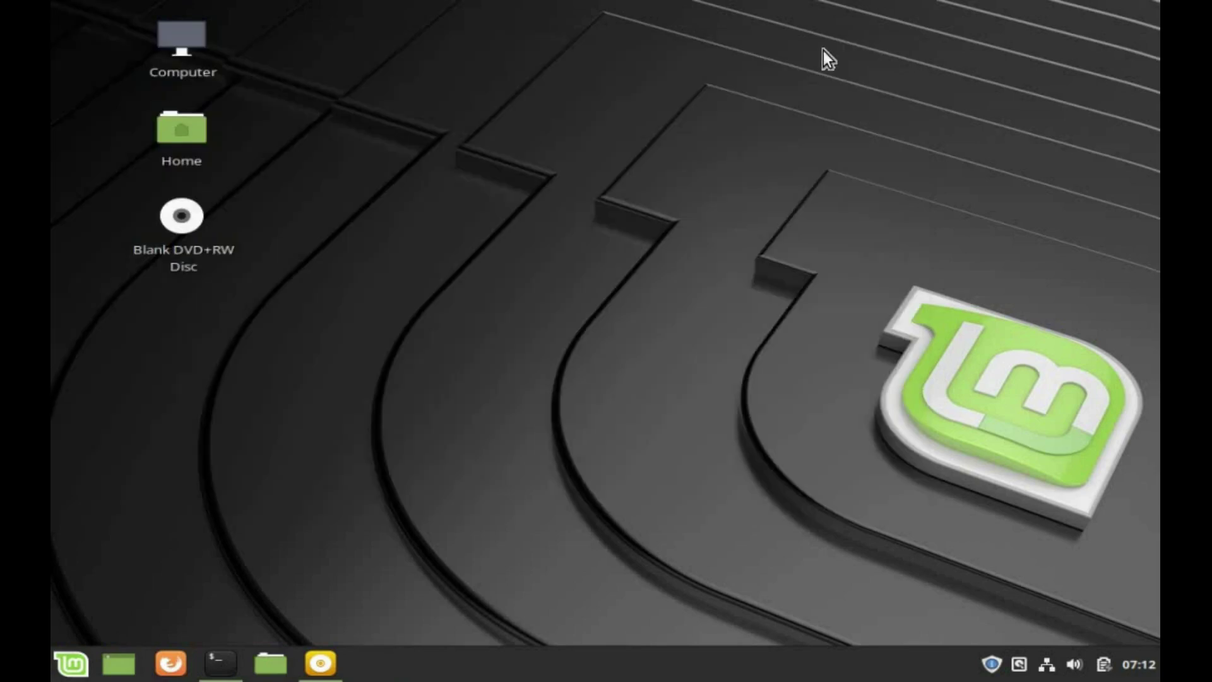
- Burn the chosen Linux Mint image to the DVD+RW in Xfburn and close the program once the burn ends
left_click(320, 663)
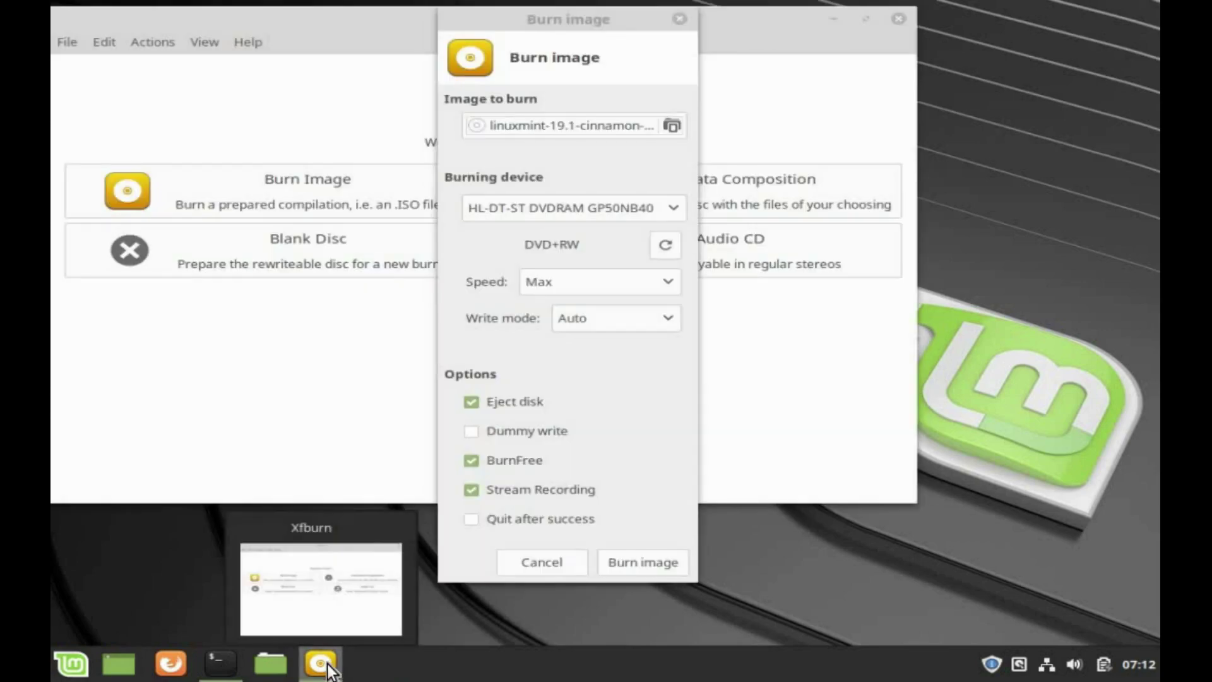
left_click(634, 569)
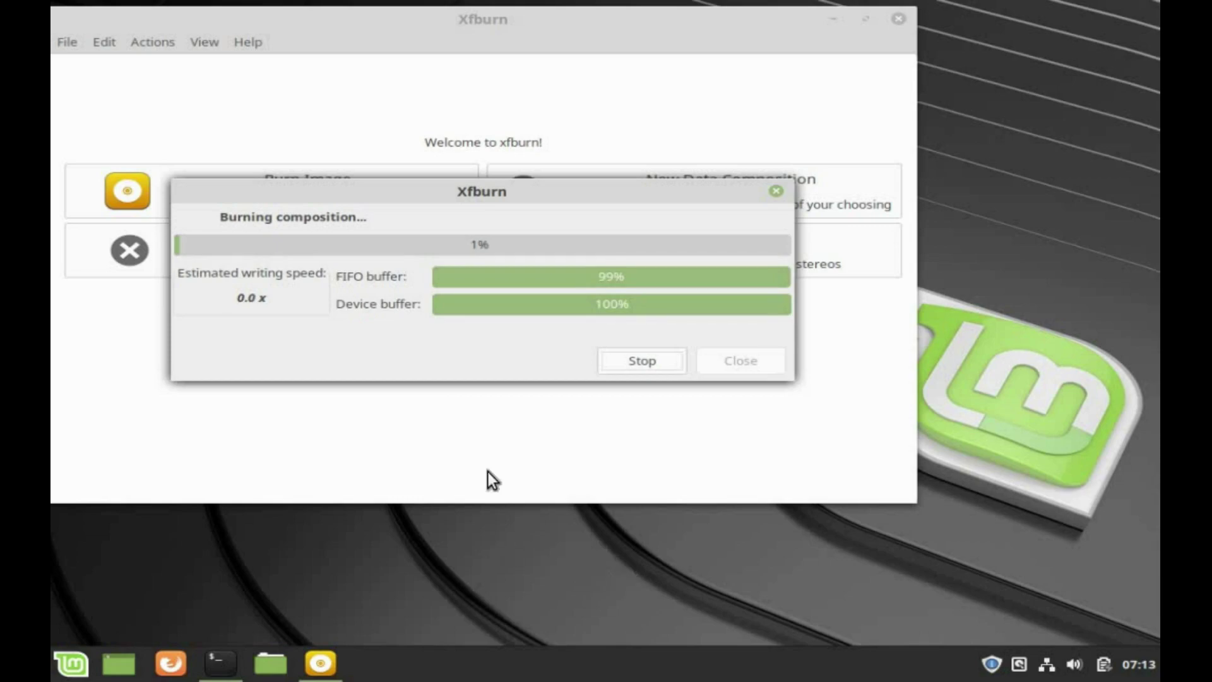
left_click_drag(491, 190, 824, 172)
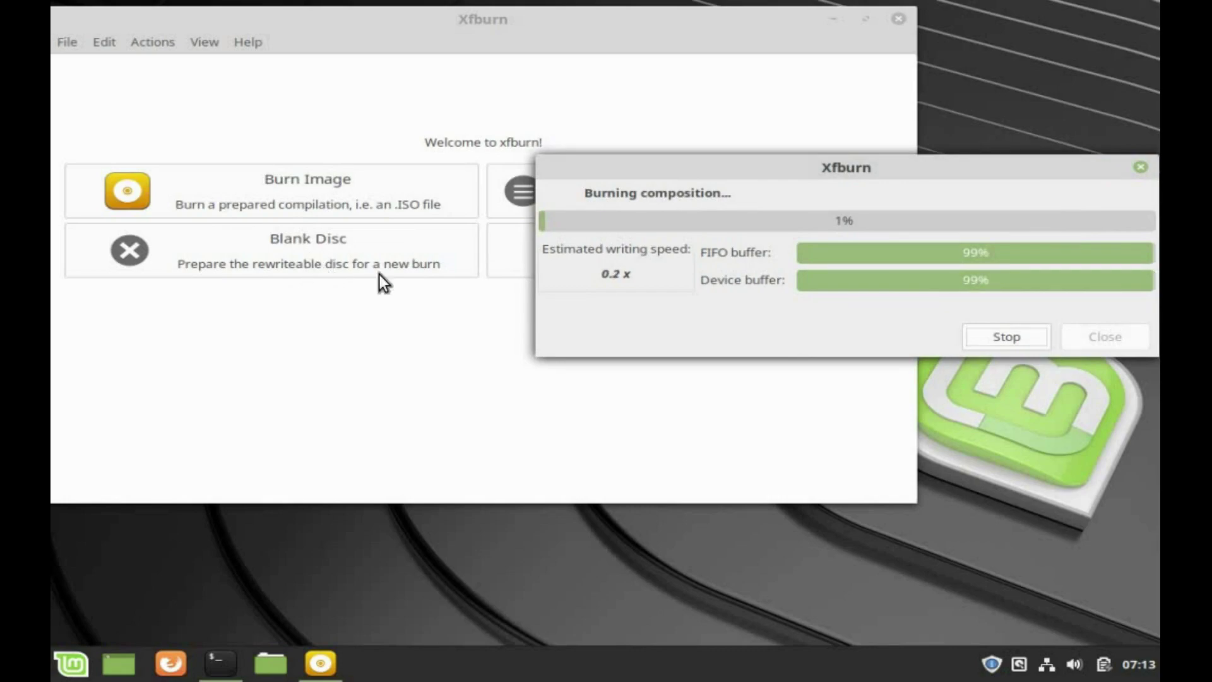
mouse_move(893, 167)
left_mouse_down()
mouse_move(530, 168)
mouse_move(552, 173)
left_mouse_up()
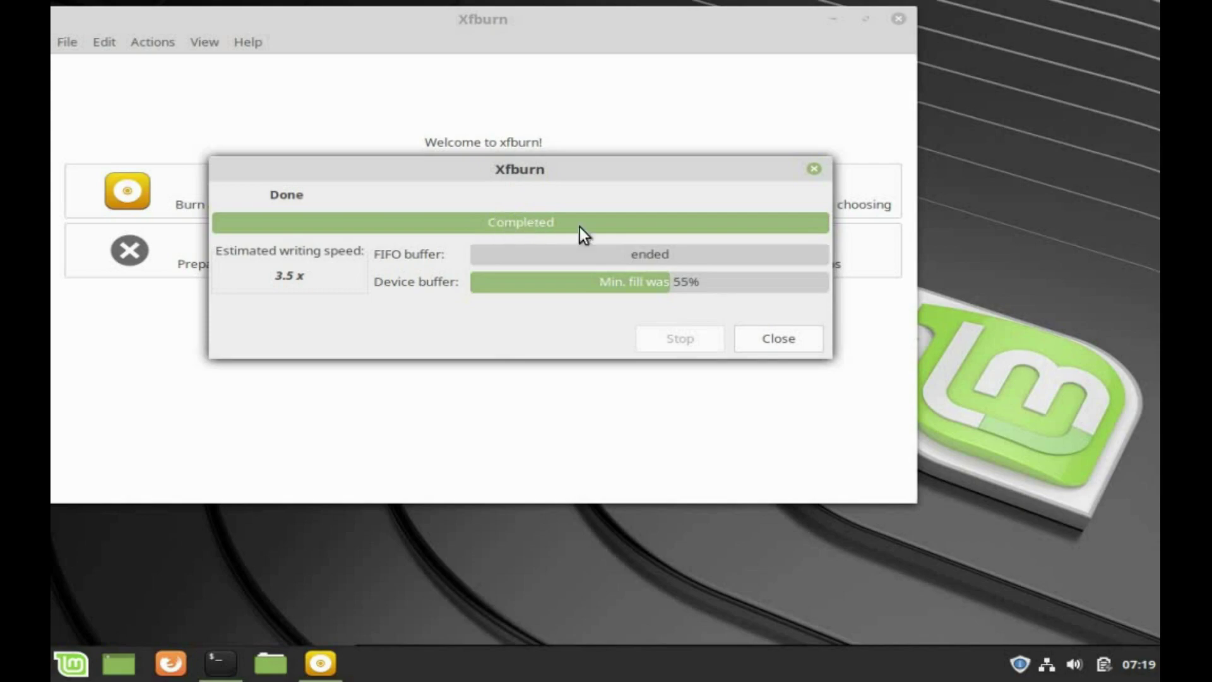
left_click(779, 341)
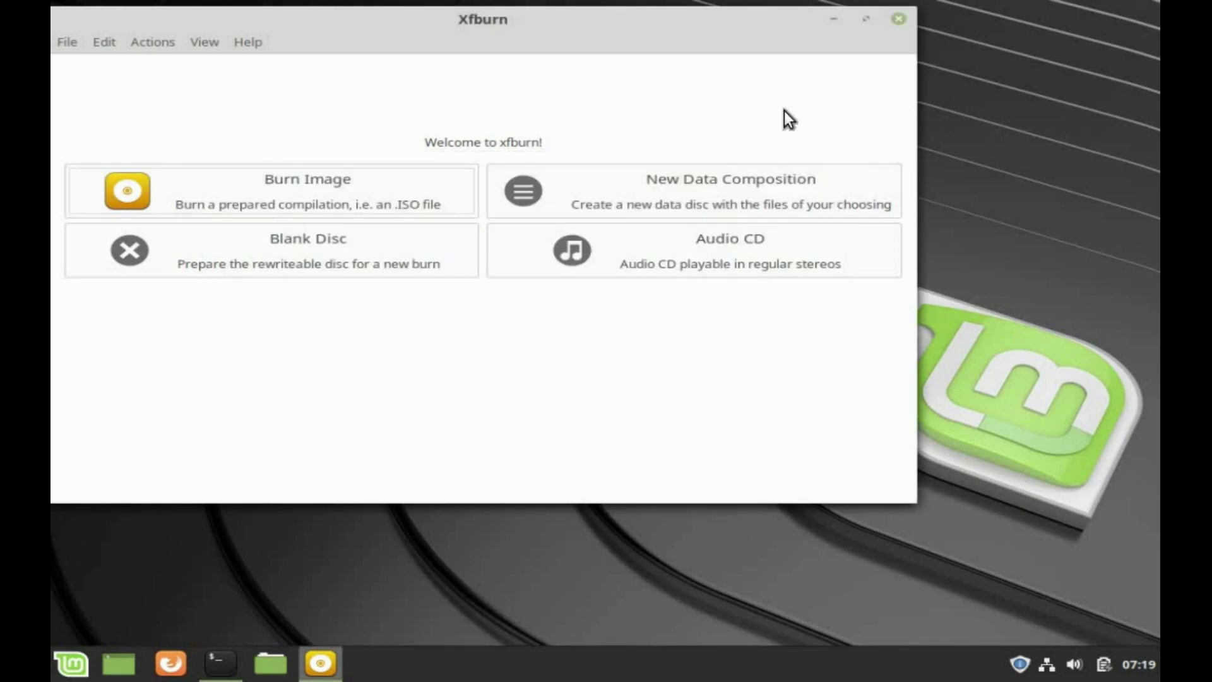
left_click(899, 20)
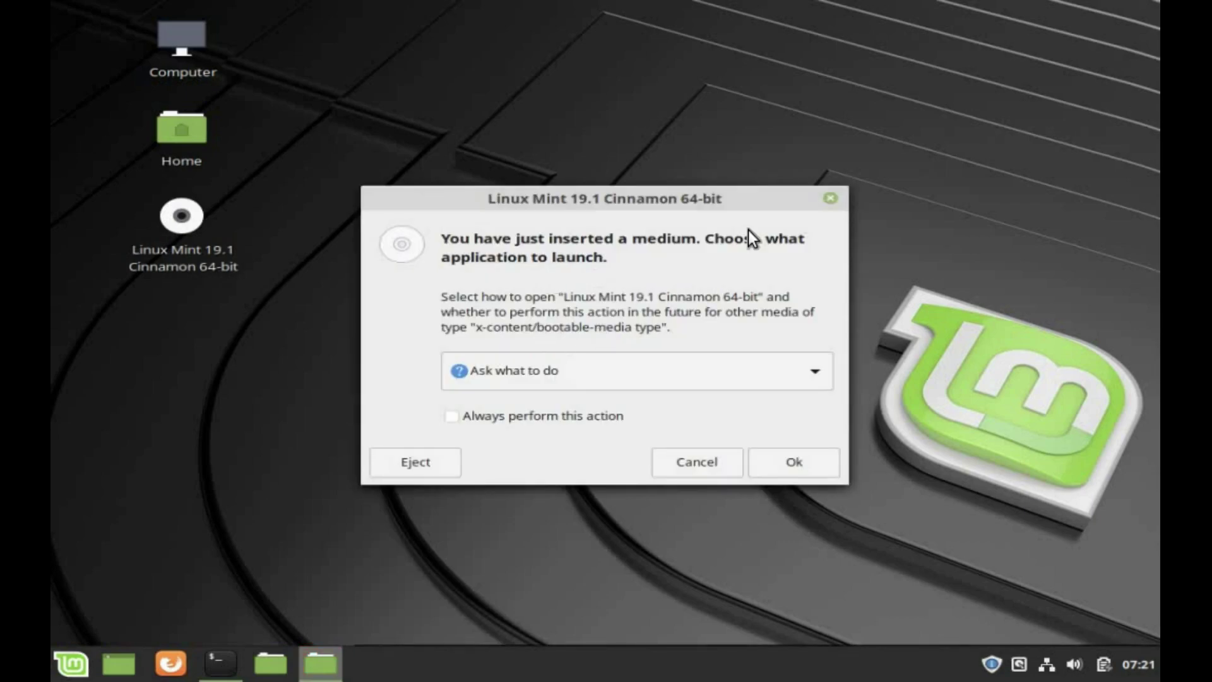
- Dismiss the inserted-medium prompt and examine the burned disc's contents, including the boot, grub and casper folders
left_click(831, 199)
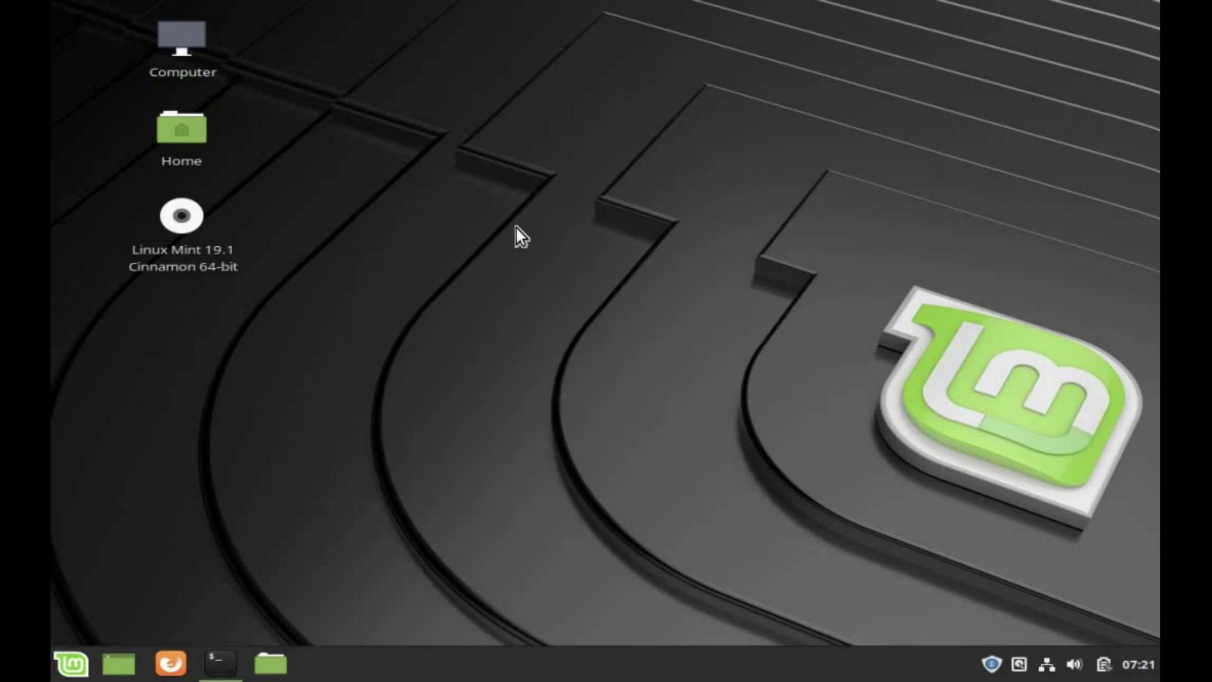
left_click(179, 229)
double_click(183, 219)
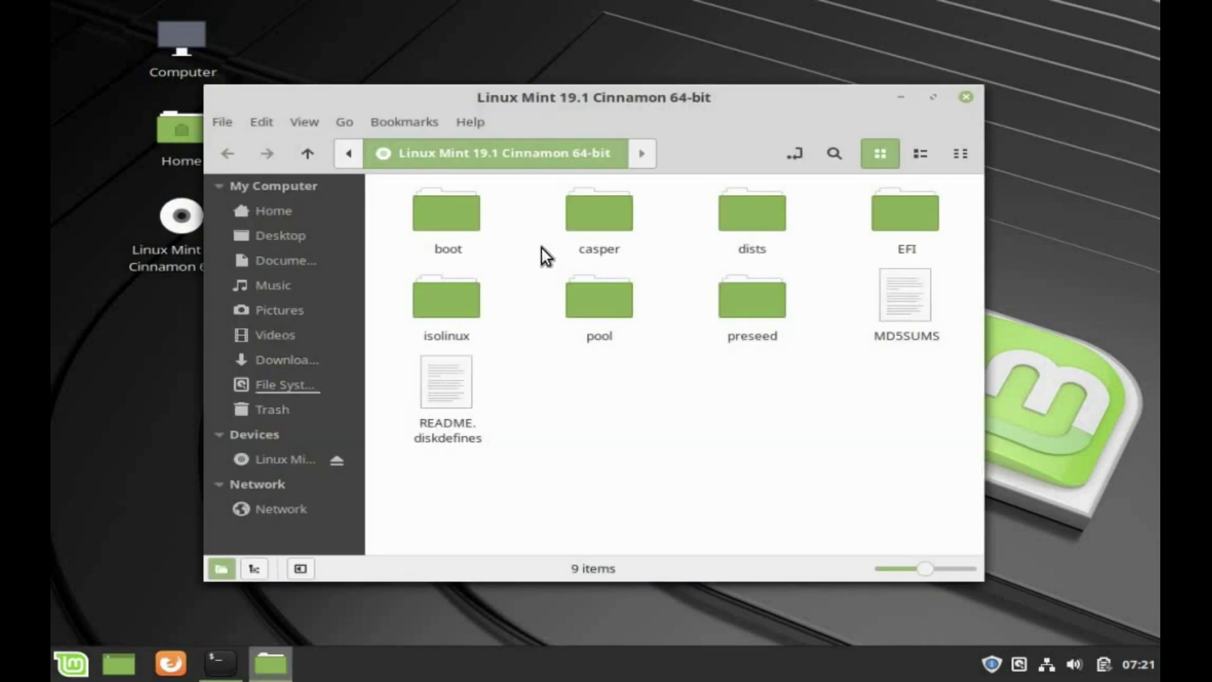
left_click(620, 231)
double_click(461, 232)
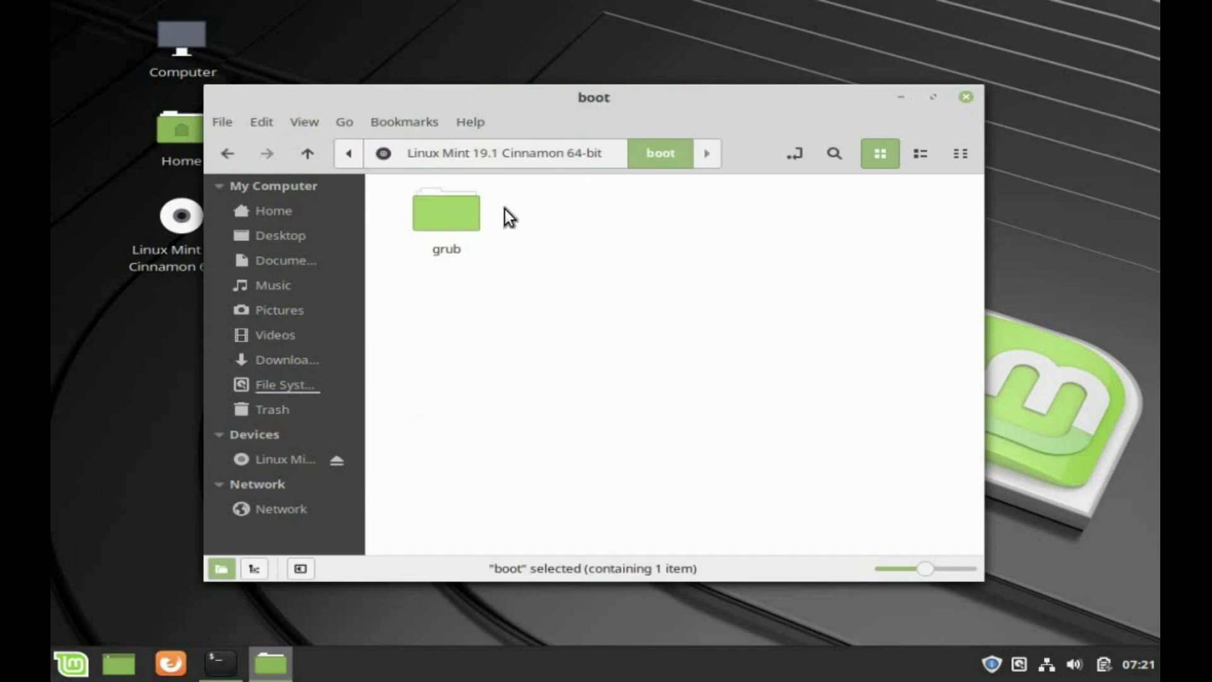
left_click(505, 154)
double_click(460, 223)
double_click(460, 223)
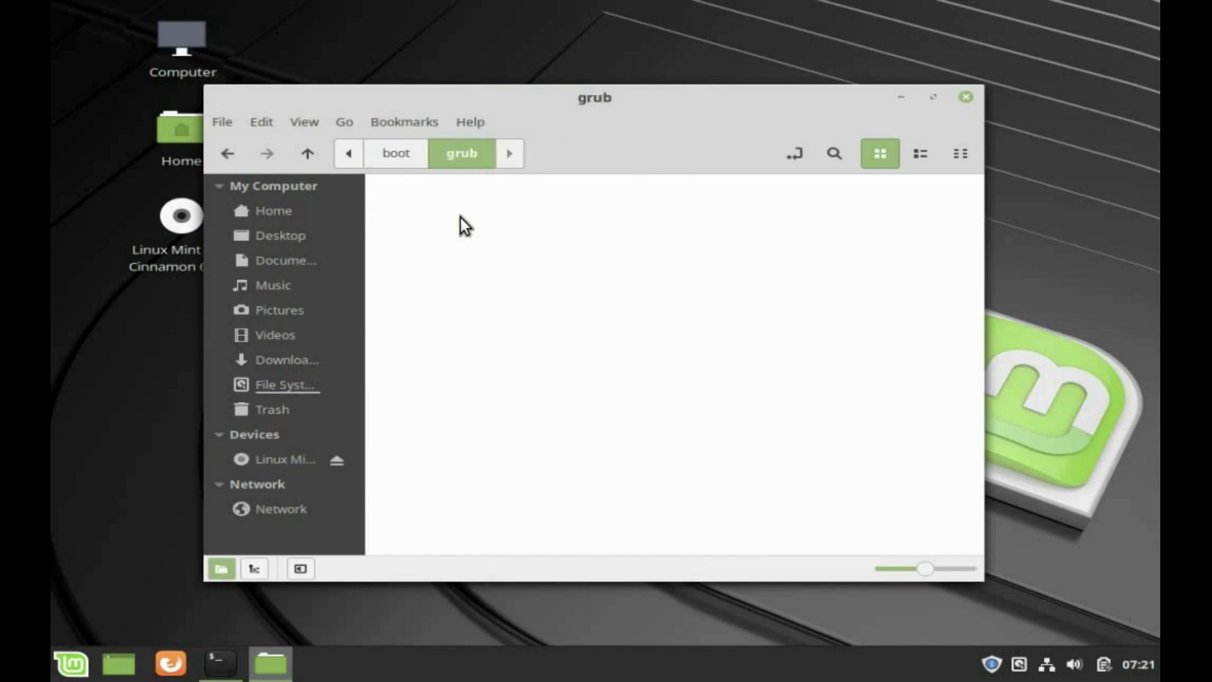
left_click(400, 154)
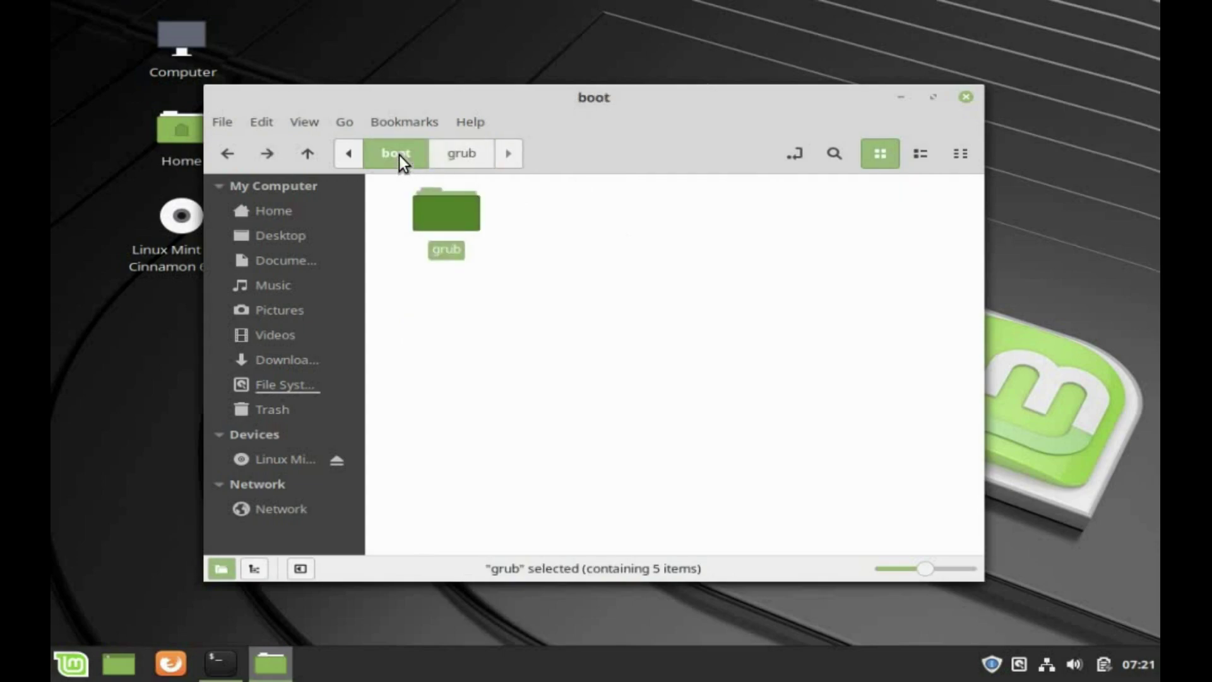
left_click(357, 153)
left_click(575, 153)
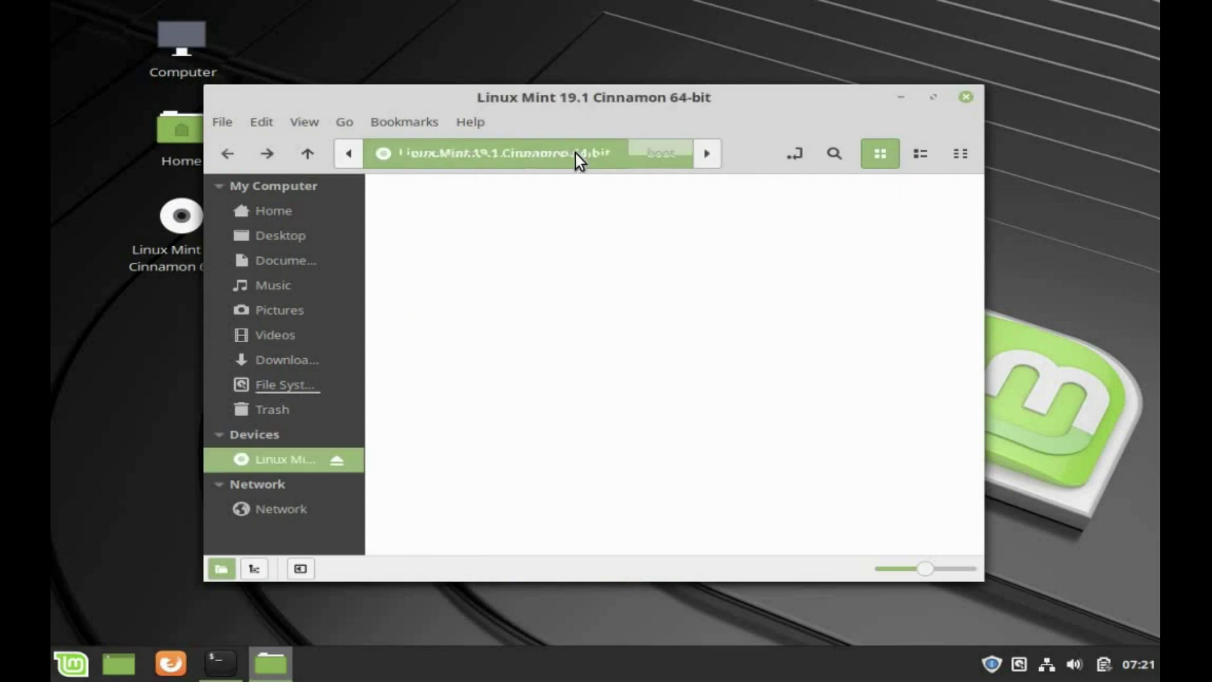
double_click(616, 200)
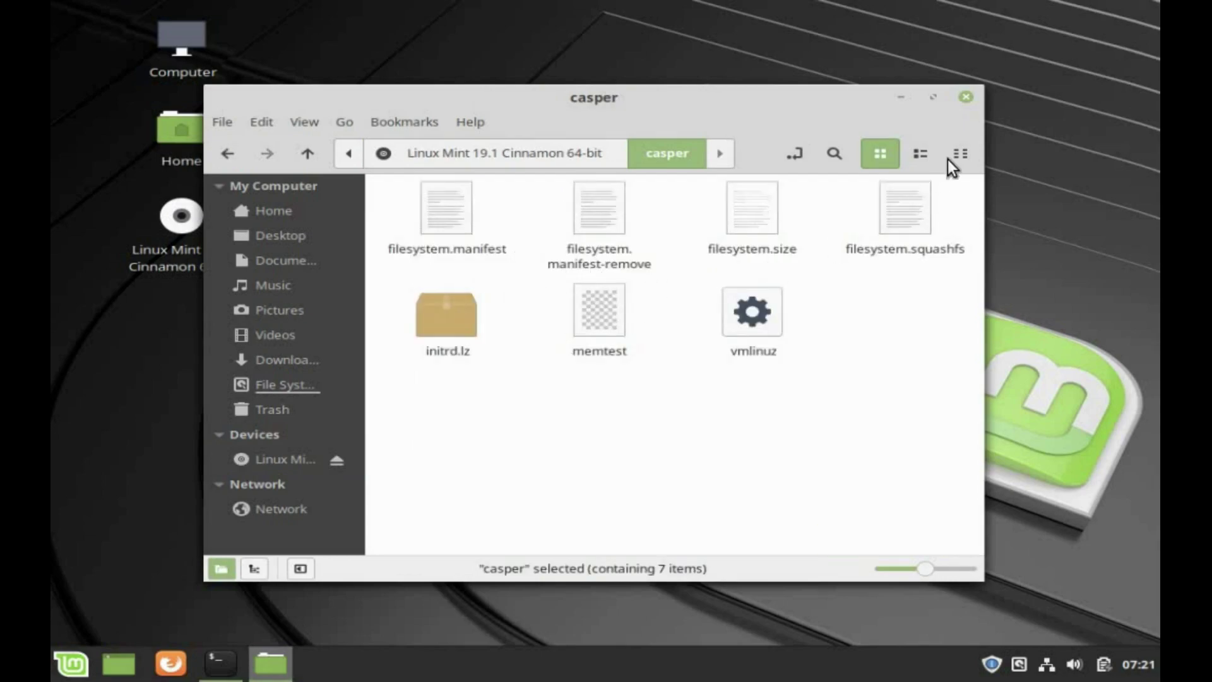
- Close the file window and eject the Linux Mint 19.1 Cinnamon 64-bit disc from the desktop
left_click(965, 99)
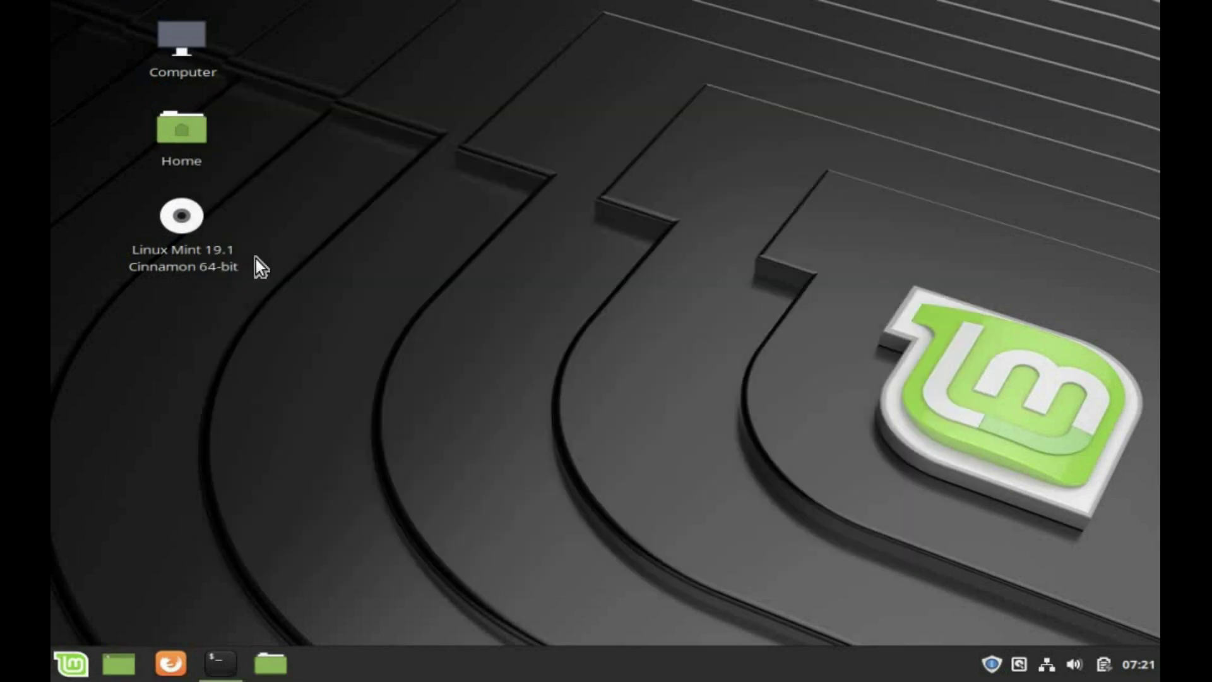
right_click(179, 249)
left_click(322, 478)
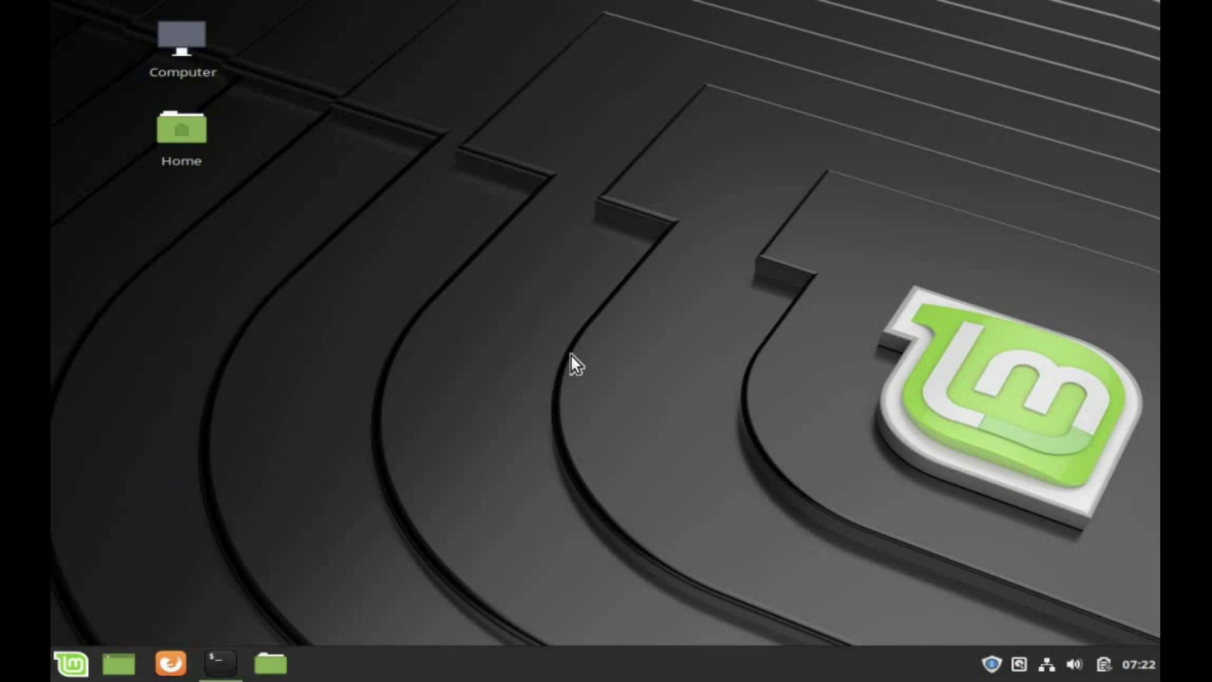